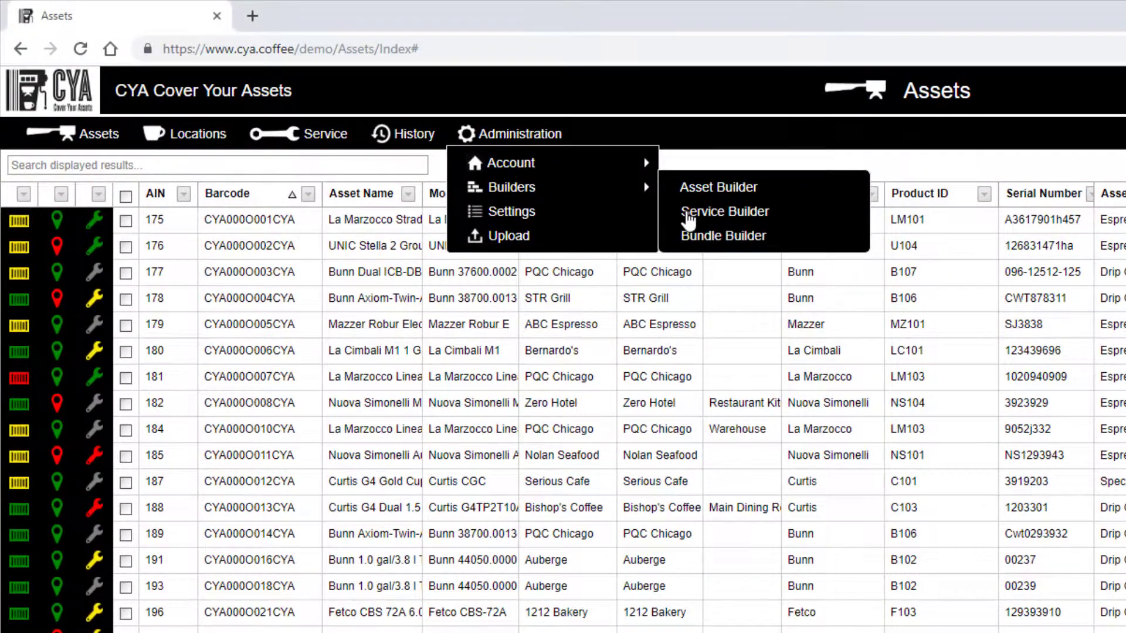
Open the Service Builder and start a new service named Water Filter Change with the service type Water Filtration
click(688, 218)
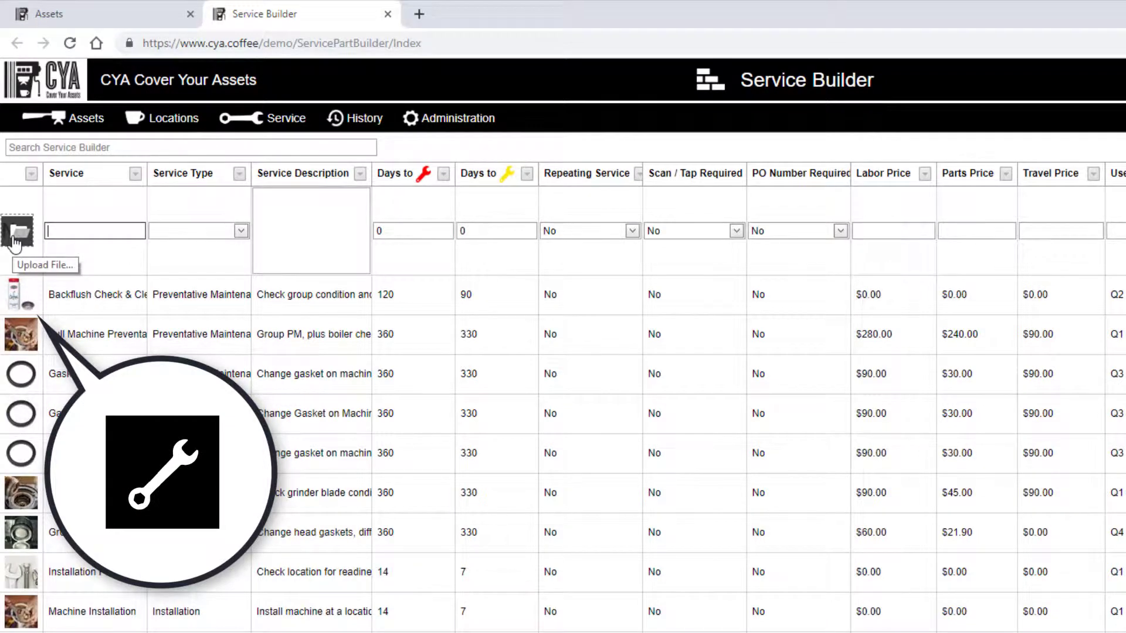
text(Water Filter)
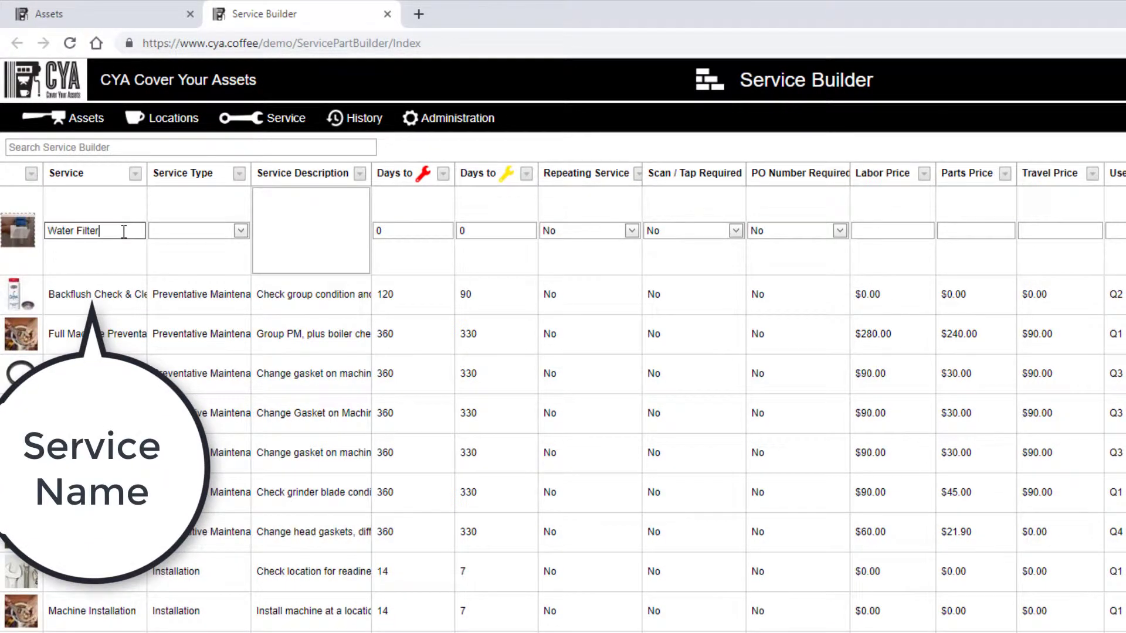
text( Change)
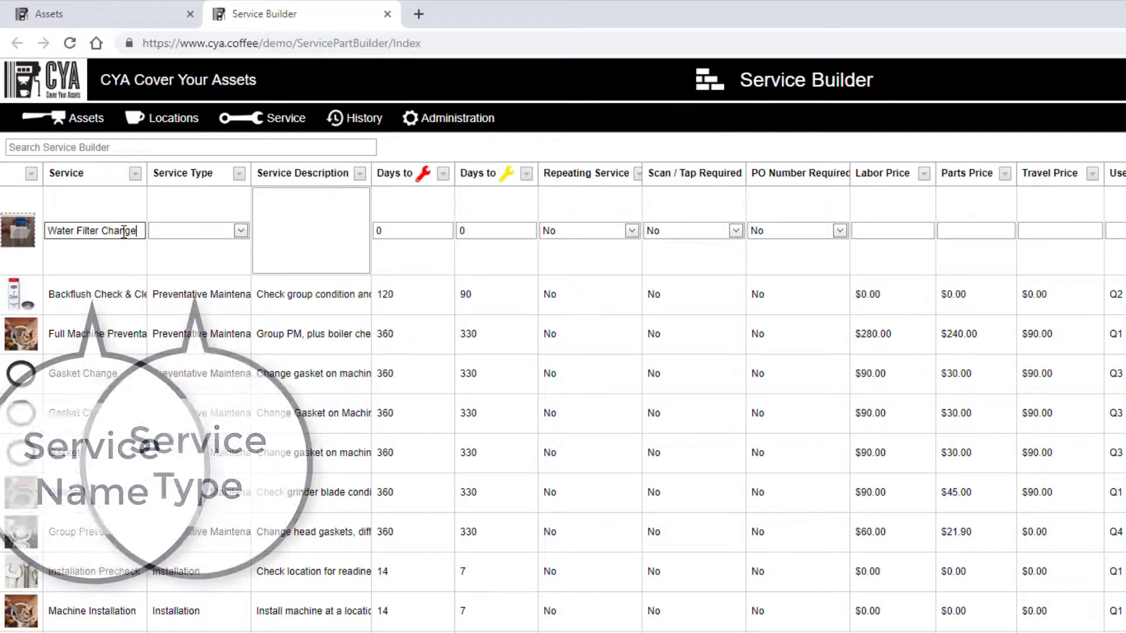
click(240, 232)
click(194, 332)
Enter the service description "Change cartridge in water filter. Check housing and fittings. Show client what has been done."
click(311, 269)
text(Change cartr)
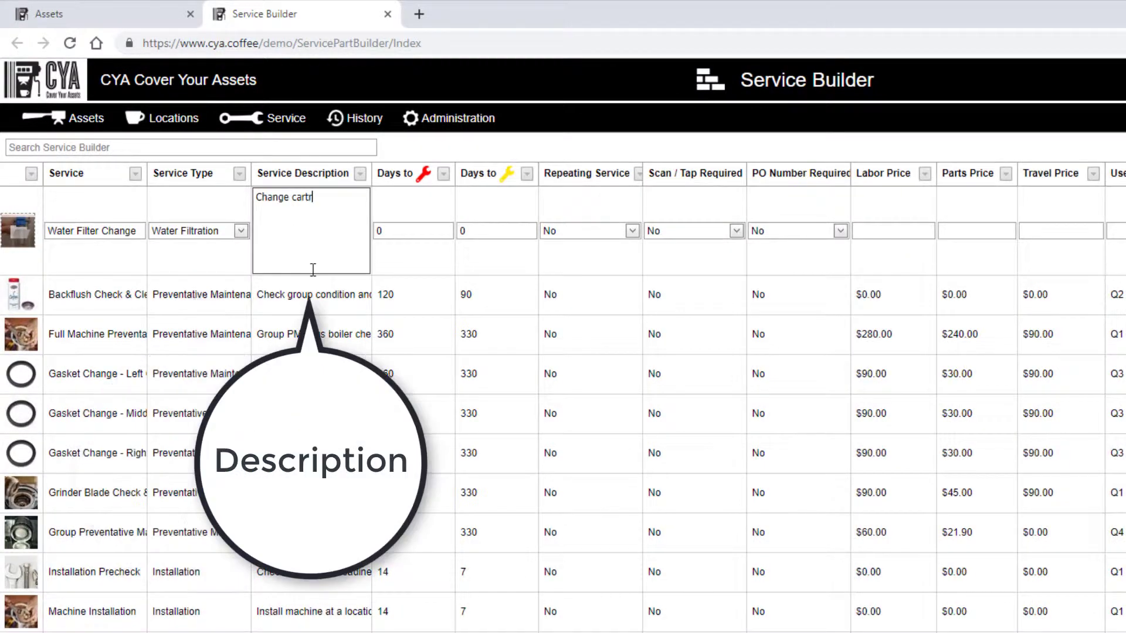
text(idge in water filter. Check housing an)
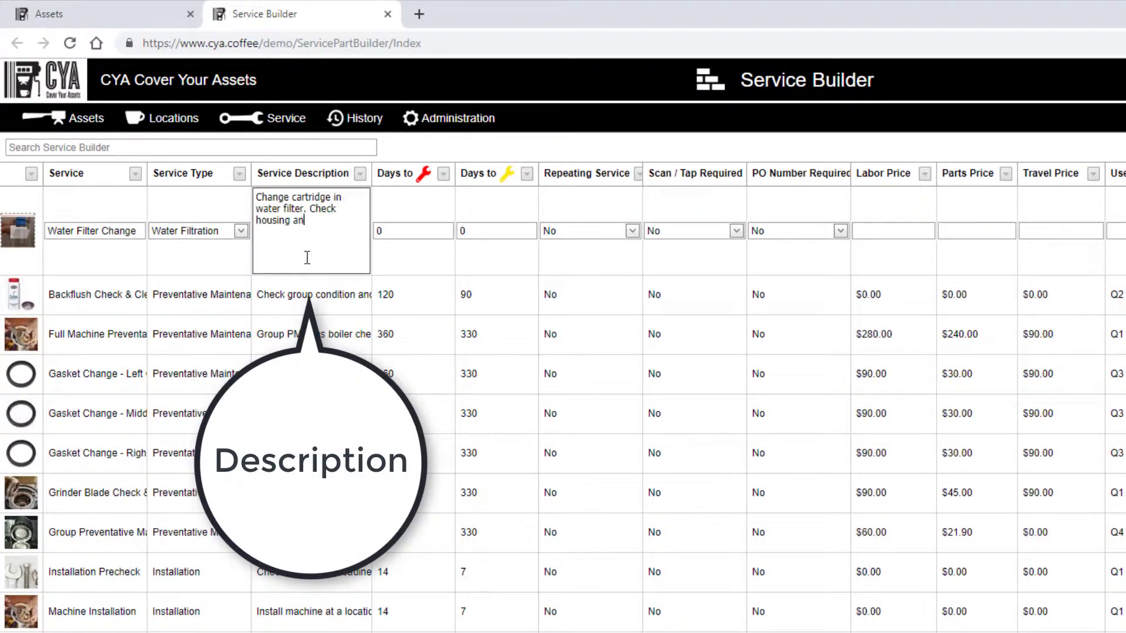
text(d fittings. Show client what has been done.)
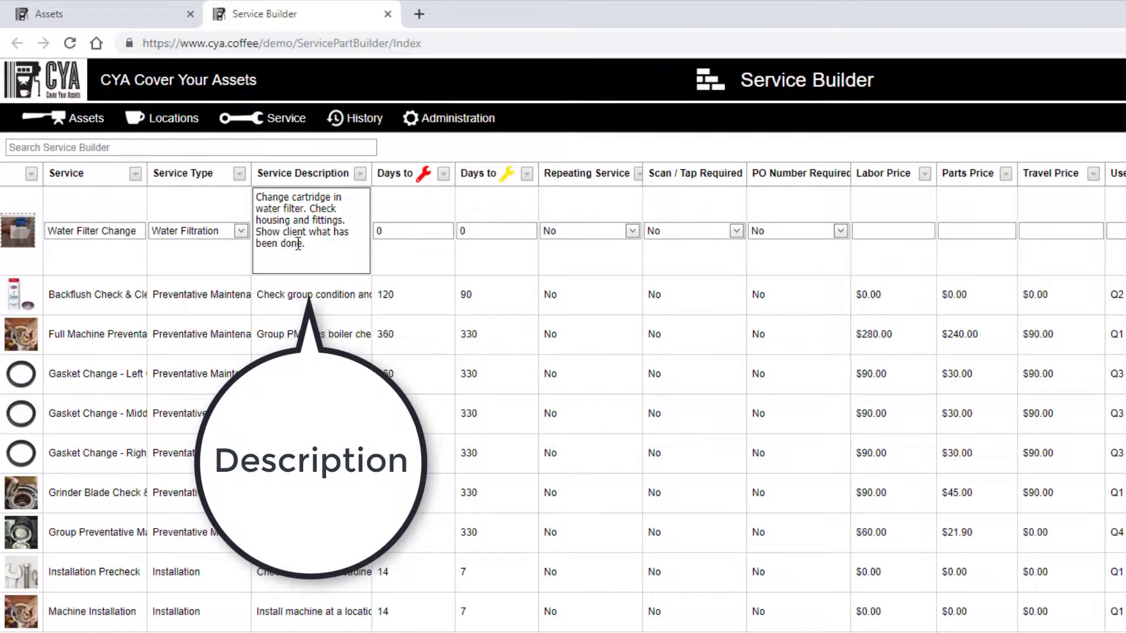
Set the new service's days to red wrench to 180 and days to yellow wrench to 150
key(Tab)
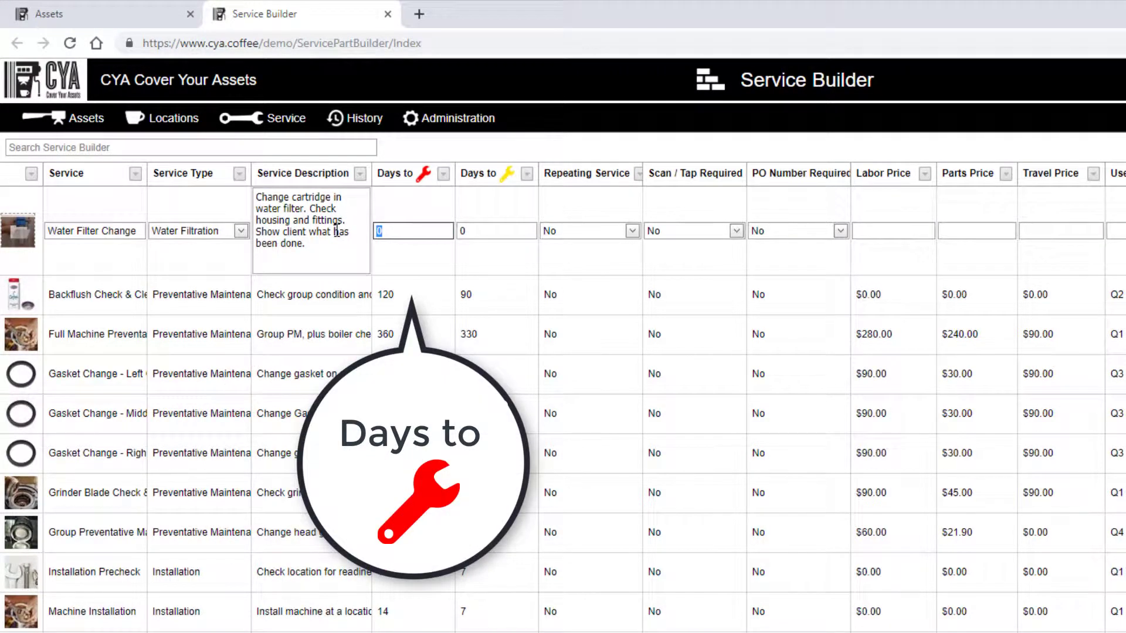
text(18)
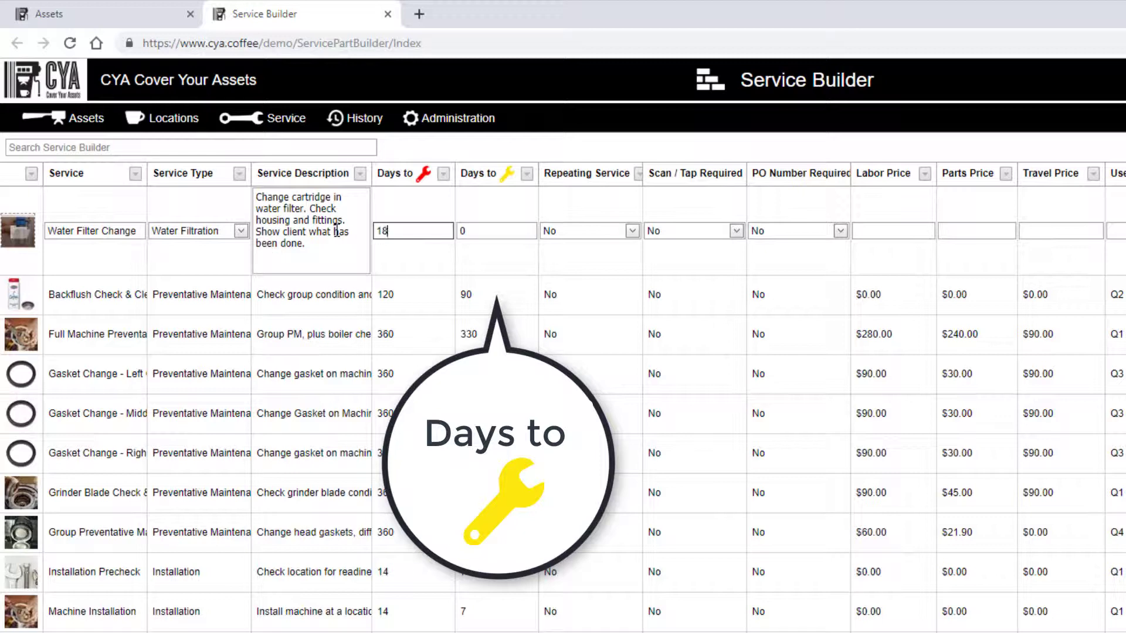
text(0)
key(Tab)
text(150)
Set Repeating Service and Scan / Tap Required to Yes and PO Number Required to No for the new service
click(587, 231)
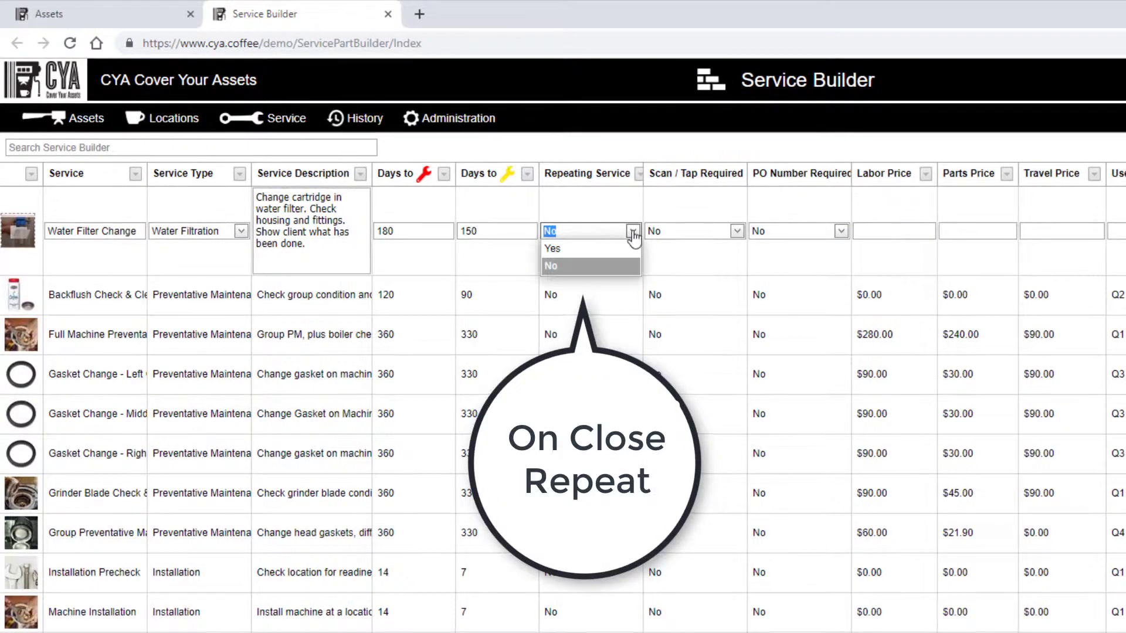
click(586, 250)
click(736, 232)
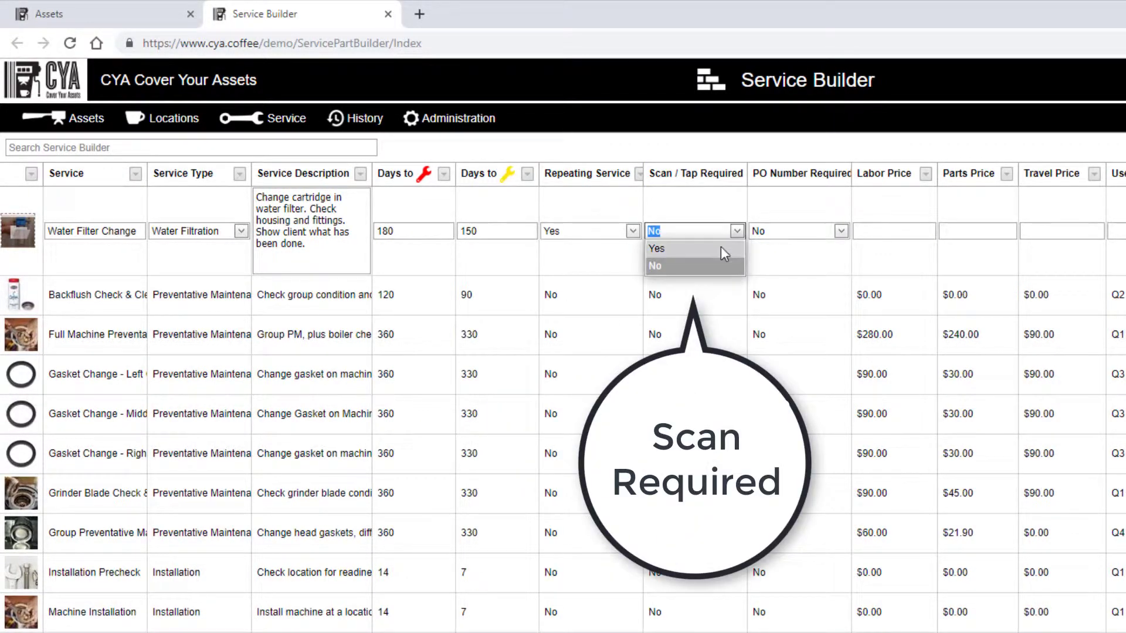
click(721, 246)
click(841, 231)
click(792, 266)
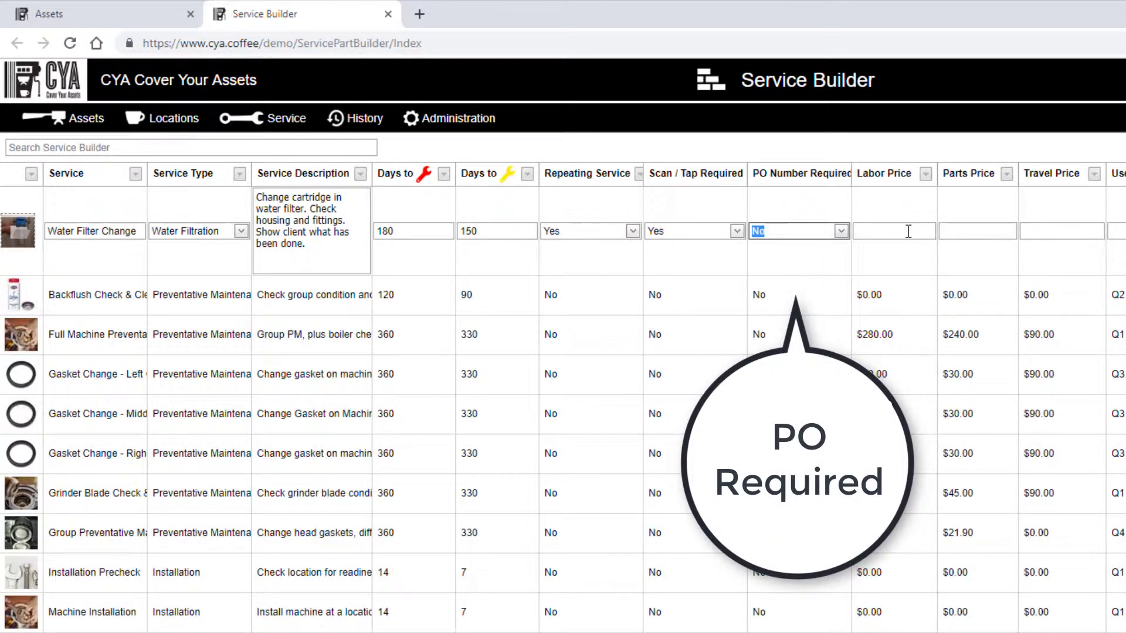
Enter the new service's labor price as 0, parts price as 37.50 and travel price as 0
click(914, 231)
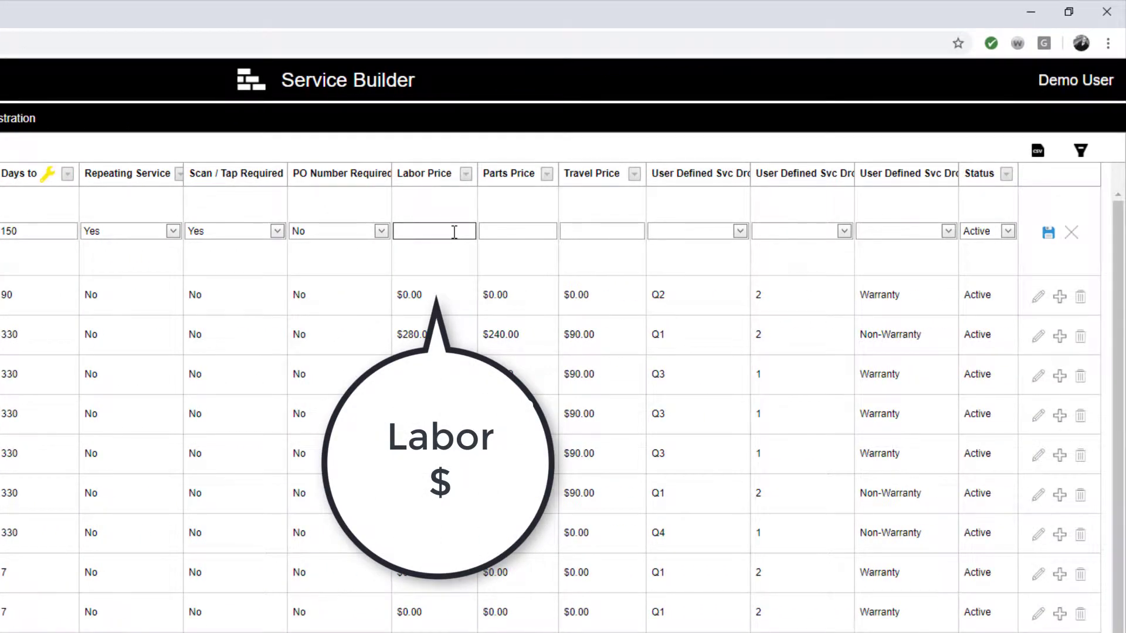
text(0)
key(Tab)
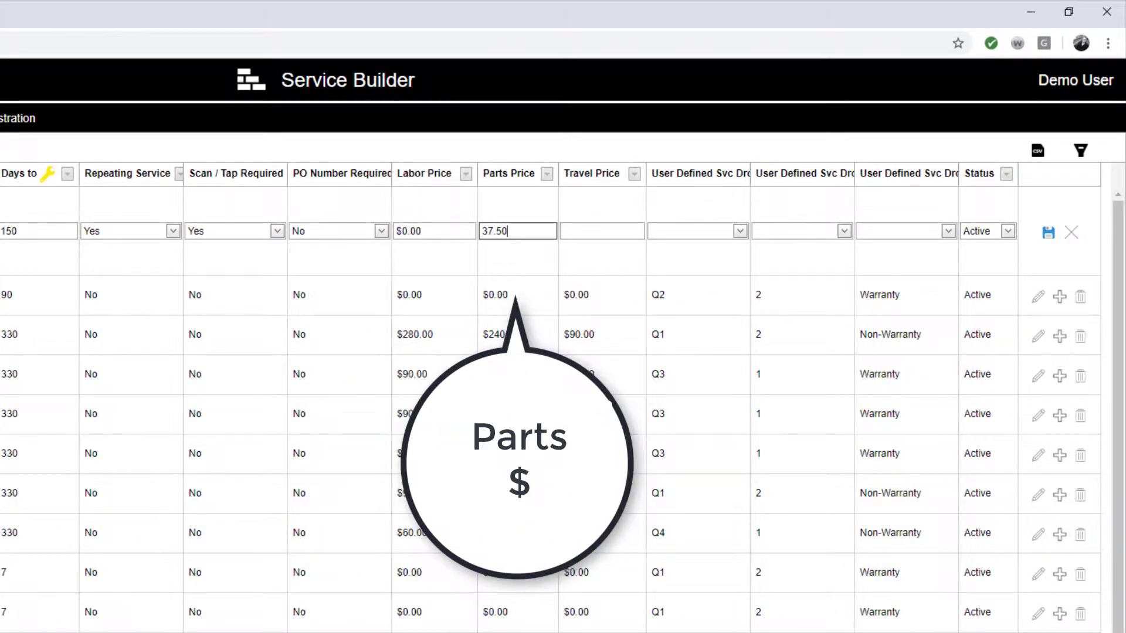
key(Tab)
text(0)
key(Tab)
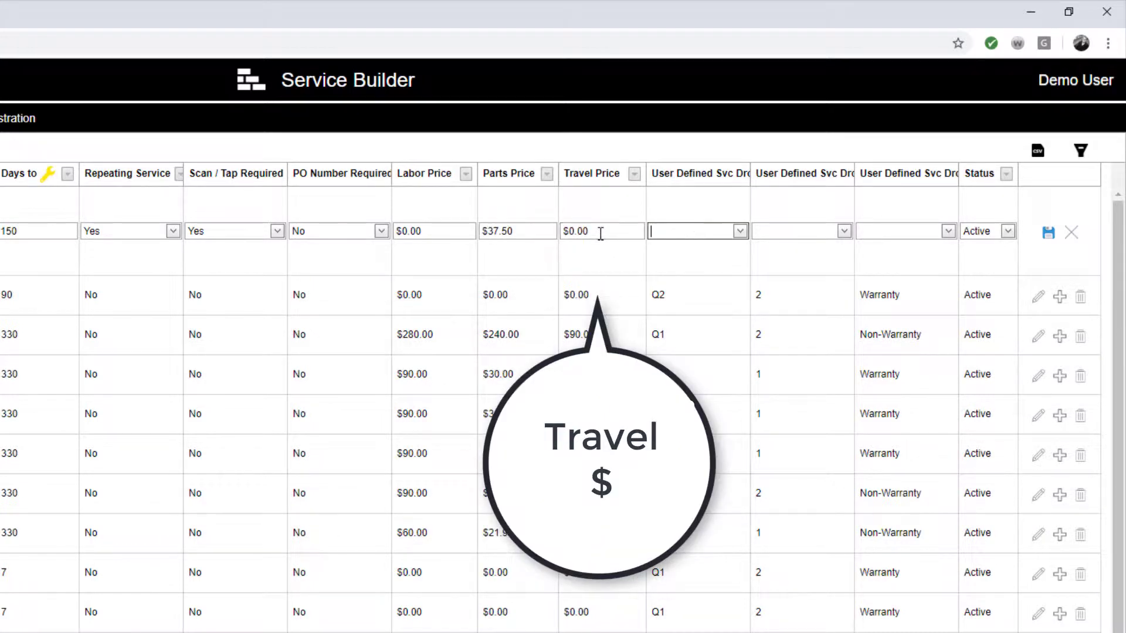
Set the first user-defined service field to Q3 and the second to 4, and open the choices of the third
click(740, 234)
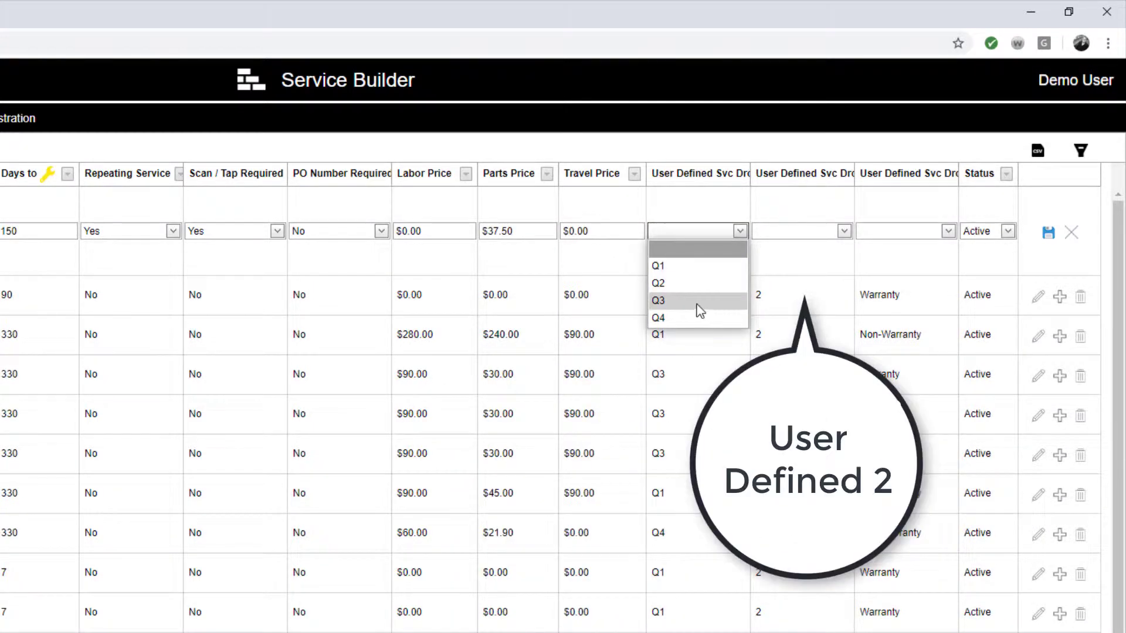
click(695, 300)
click(845, 231)
click(794, 315)
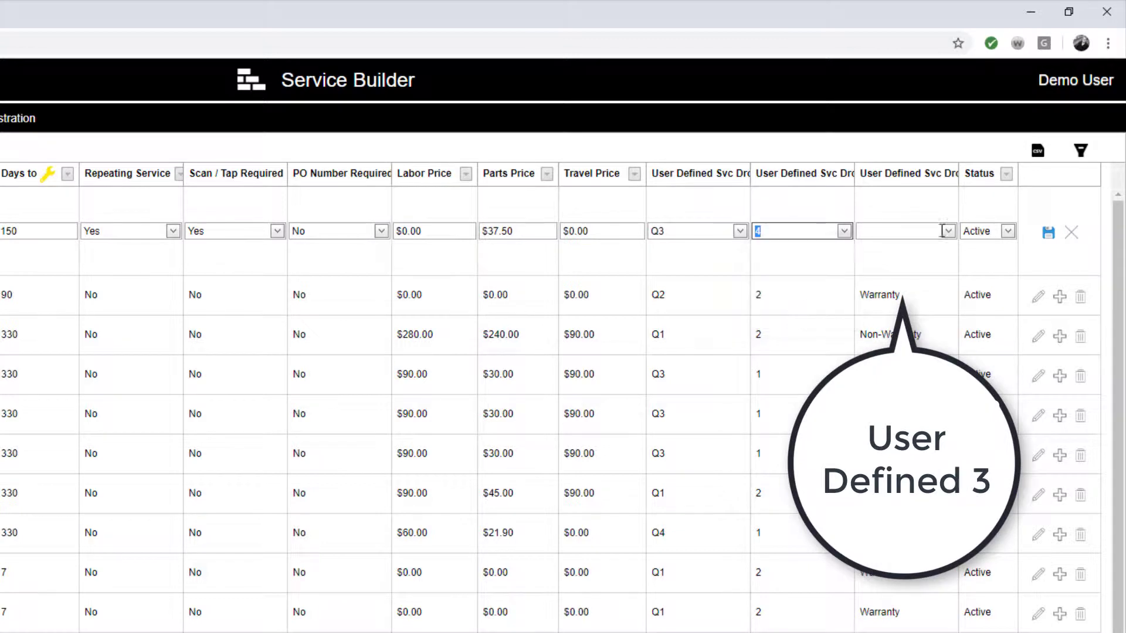
click(949, 232)
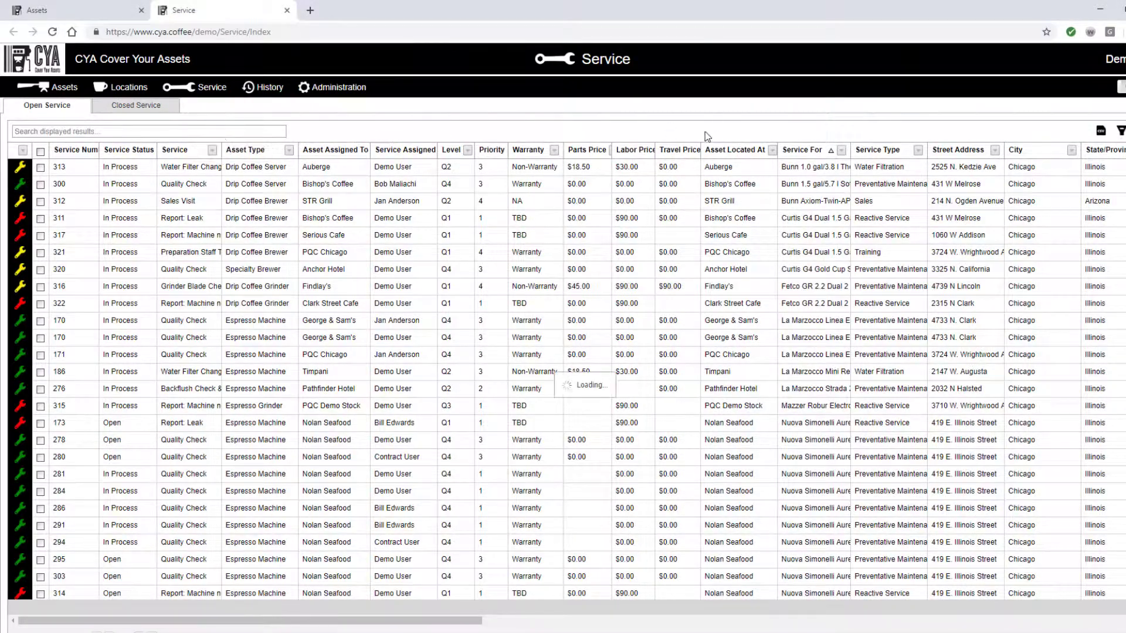
Rearrange the open service columns, moving Service For and Service Type forward among the first columns
drag(821, 150, 219, 157)
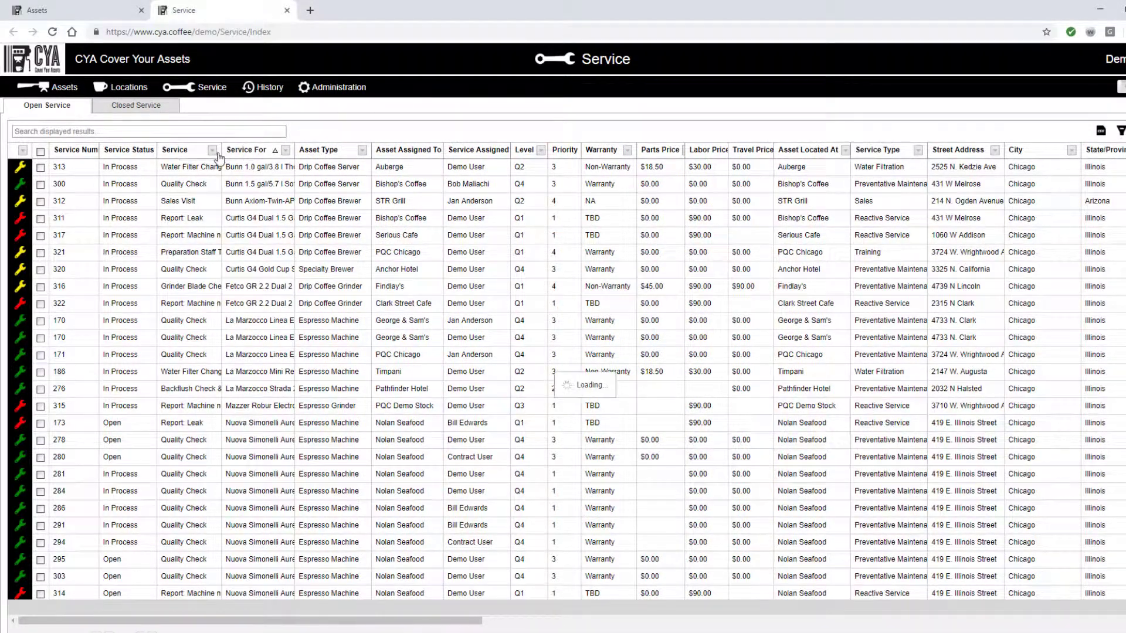
drag(886, 156, 484, 149)
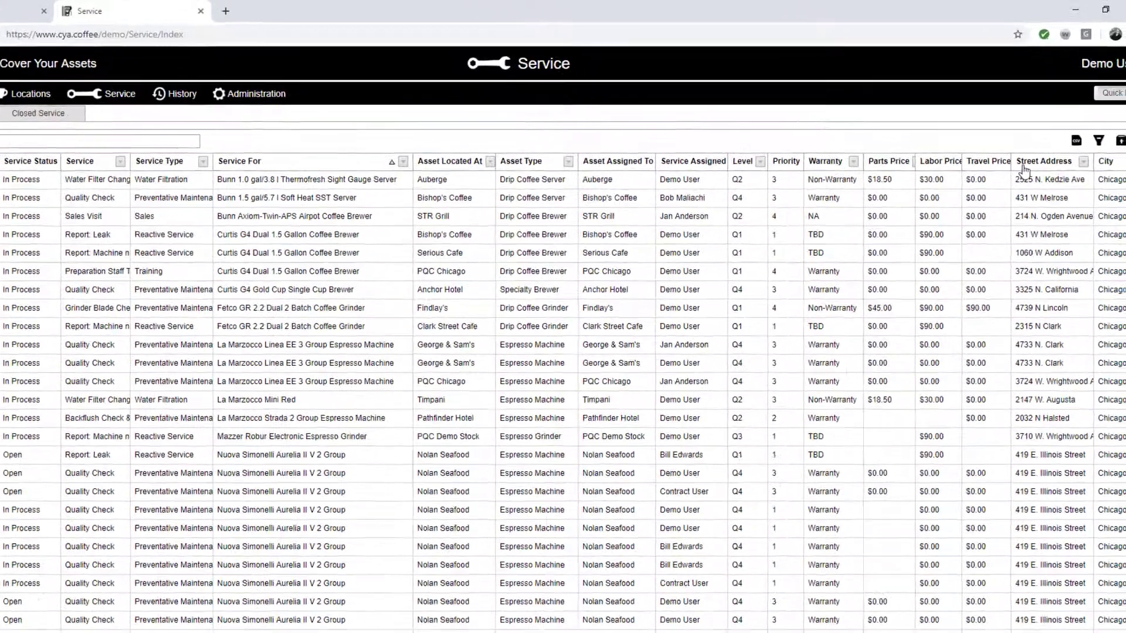
Use the Column Chooser to add the total charge column before Street Address and the Barcode column before Service For
click(1107, 150)
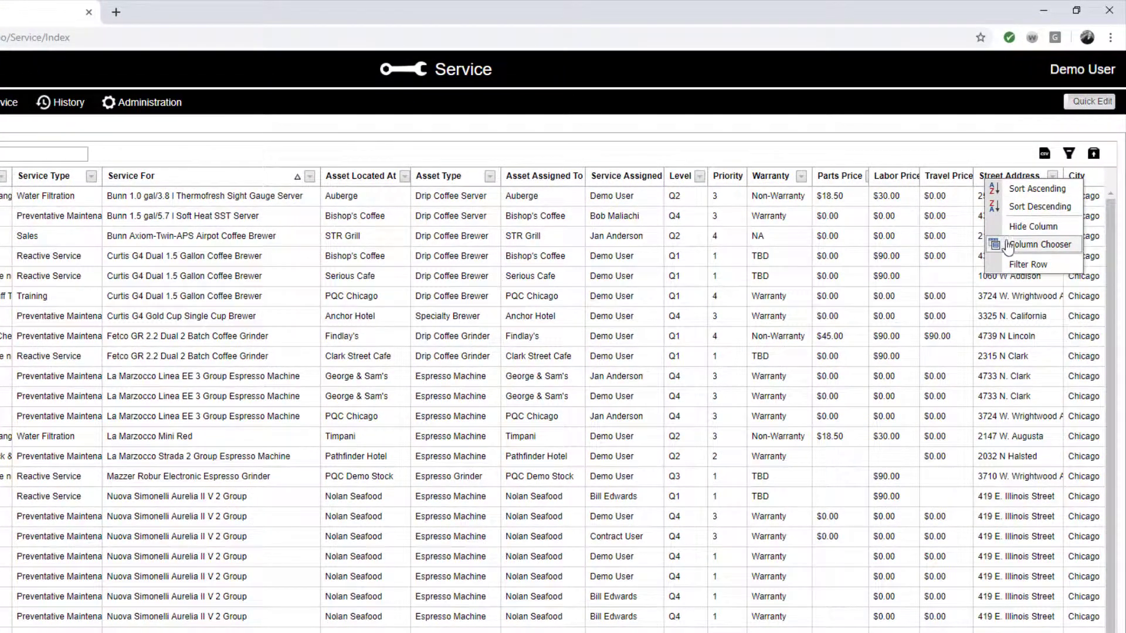
click(1095, 205)
drag(345, 617, 971, 173)
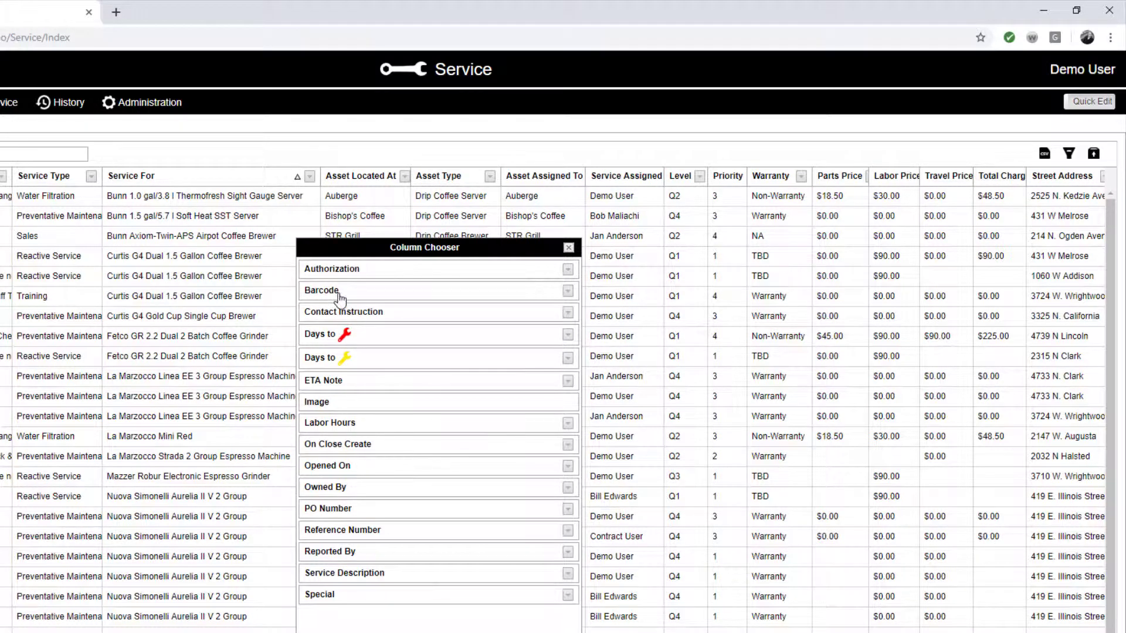
drag(339, 292, 82, 196)
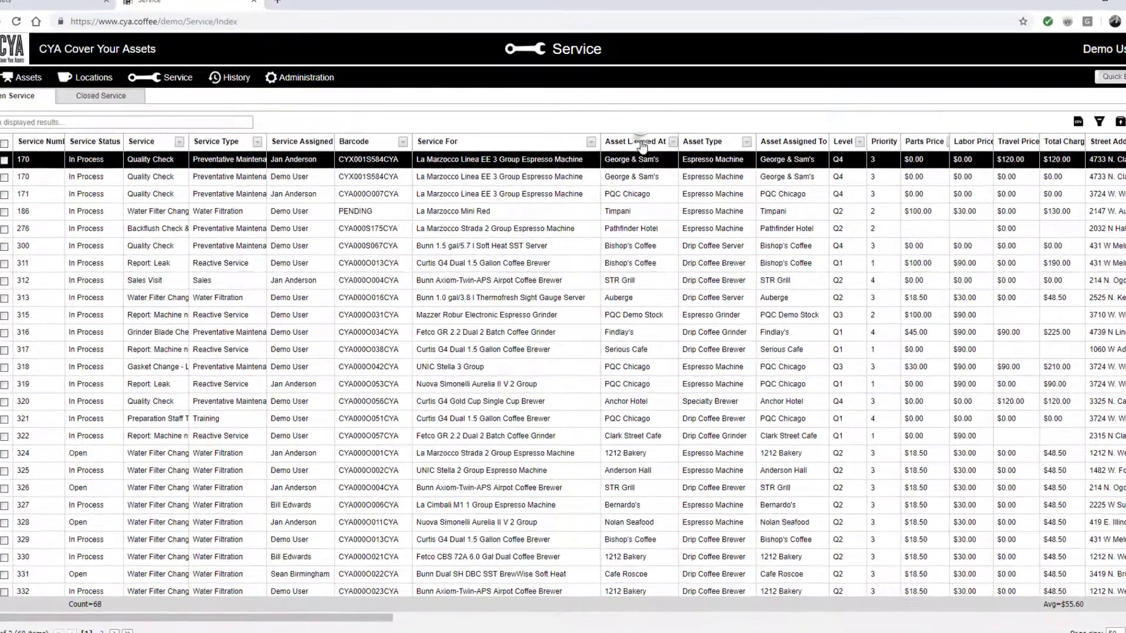
Sort the open services by Asset Located At in descending order and additionally by Service For ascending, and clear the sorting
click(645, 150)
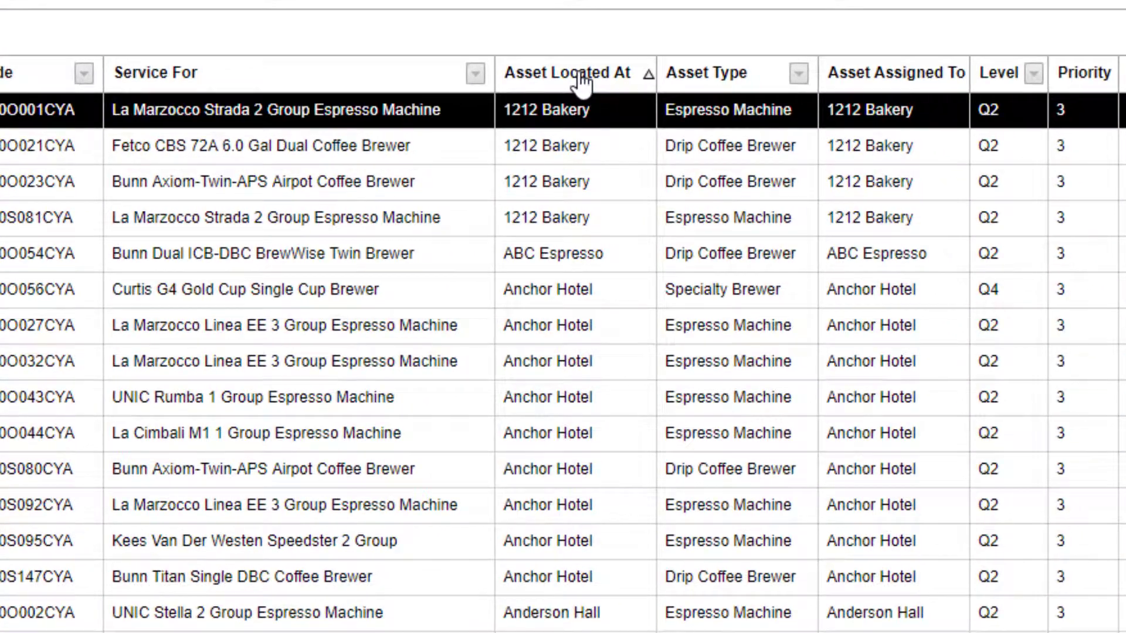
click(582, 74)
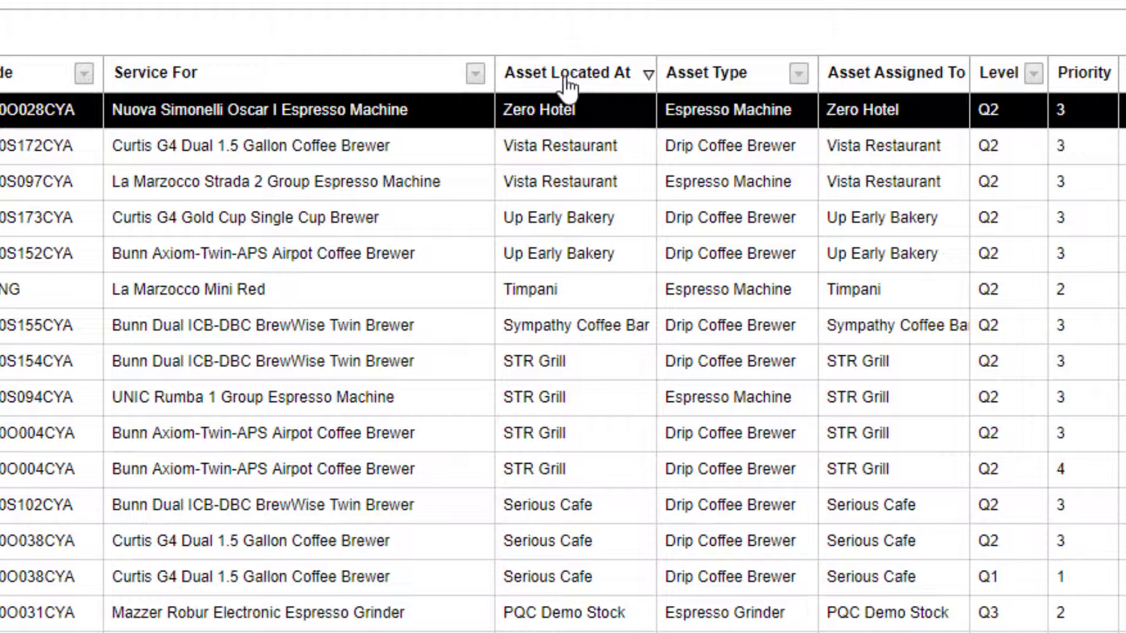
click(388, 82)
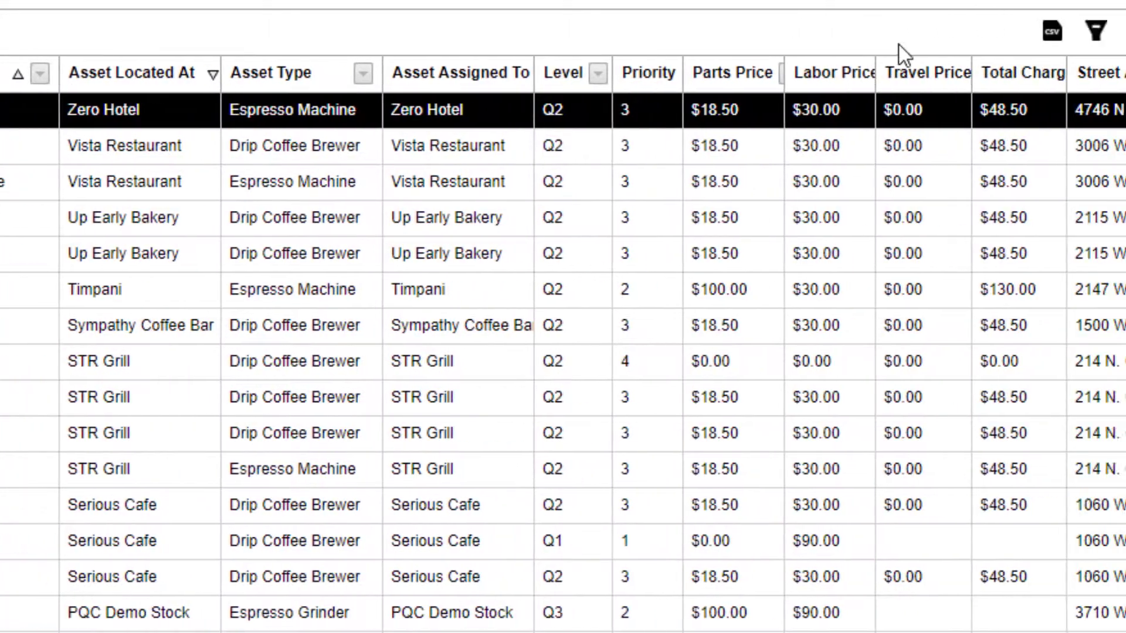
click(1034, 40)
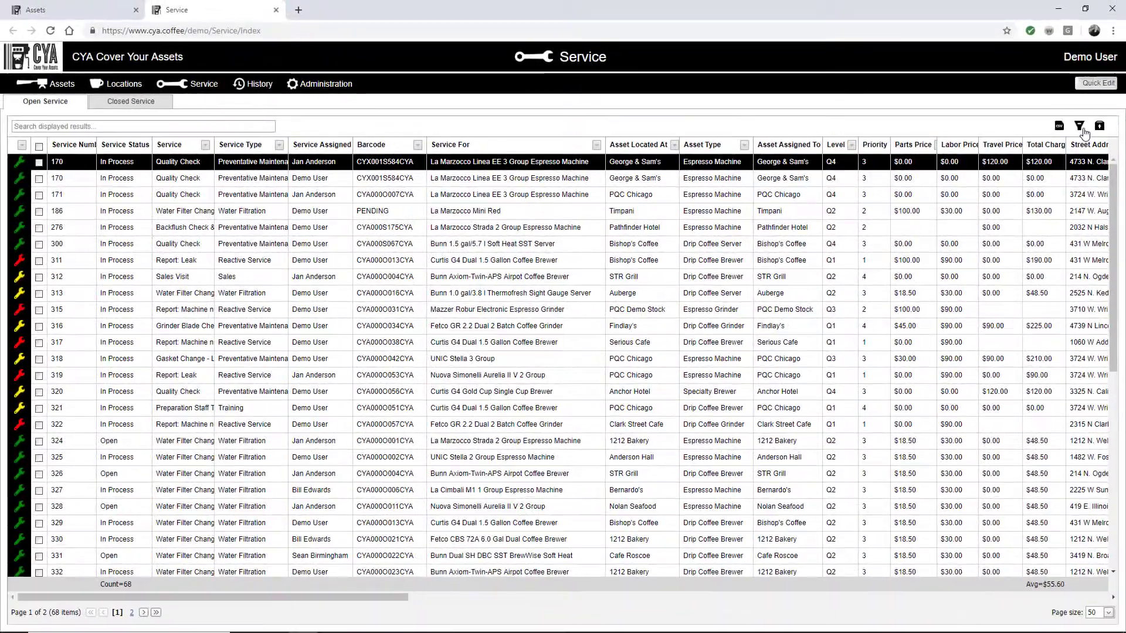
Search the displayed open services for "Water" and clear the search
click(114, 126)
text(W)
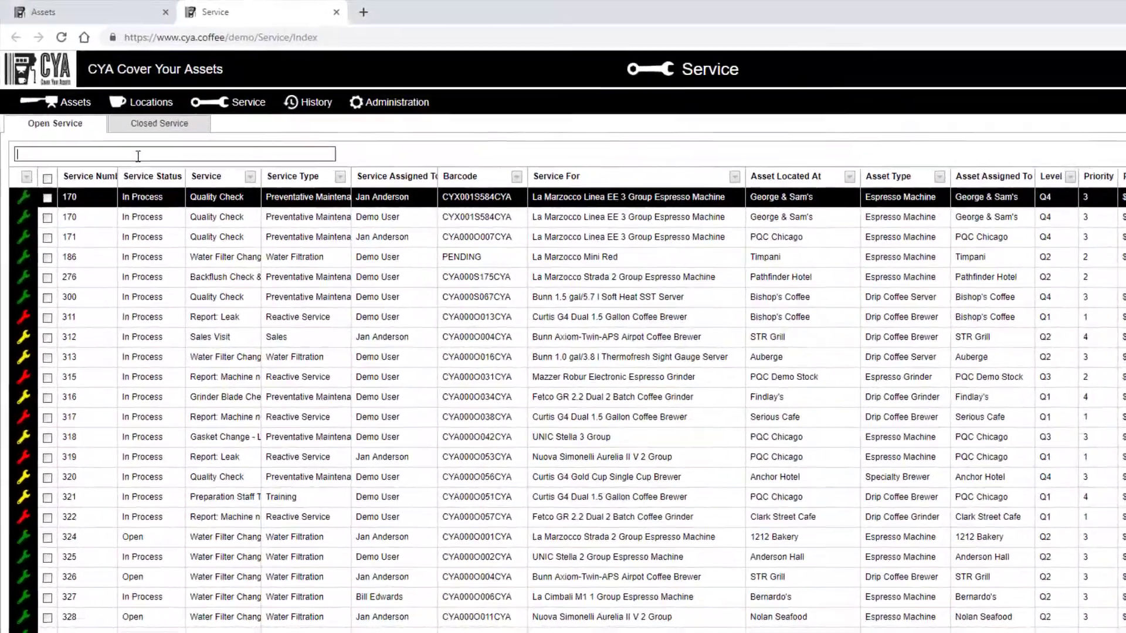
text(ater)
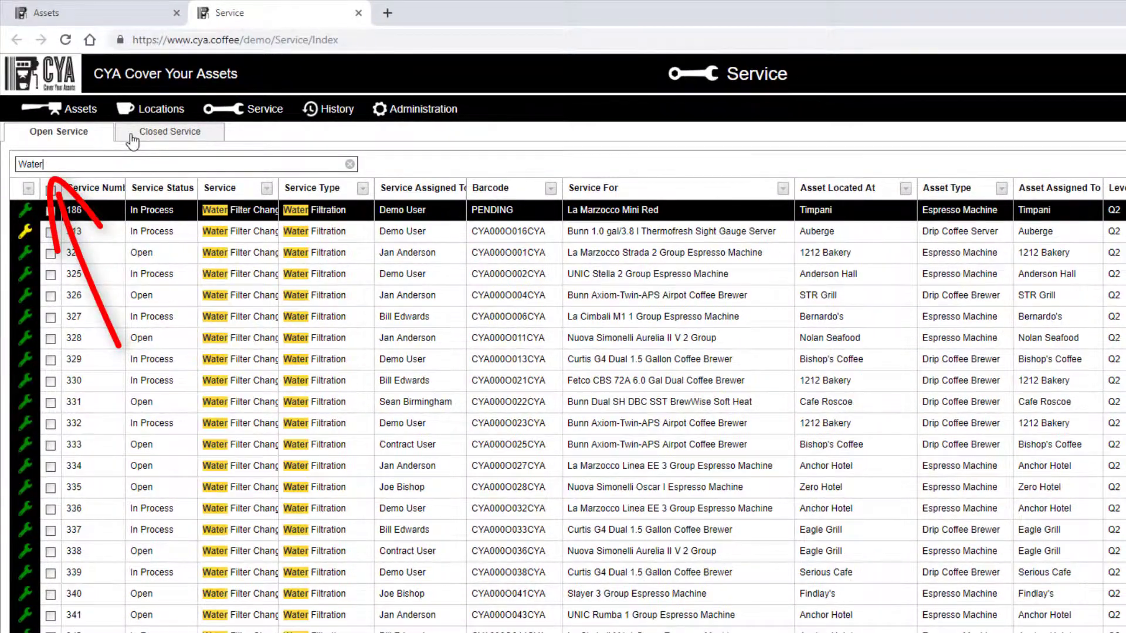
click(350, 164)
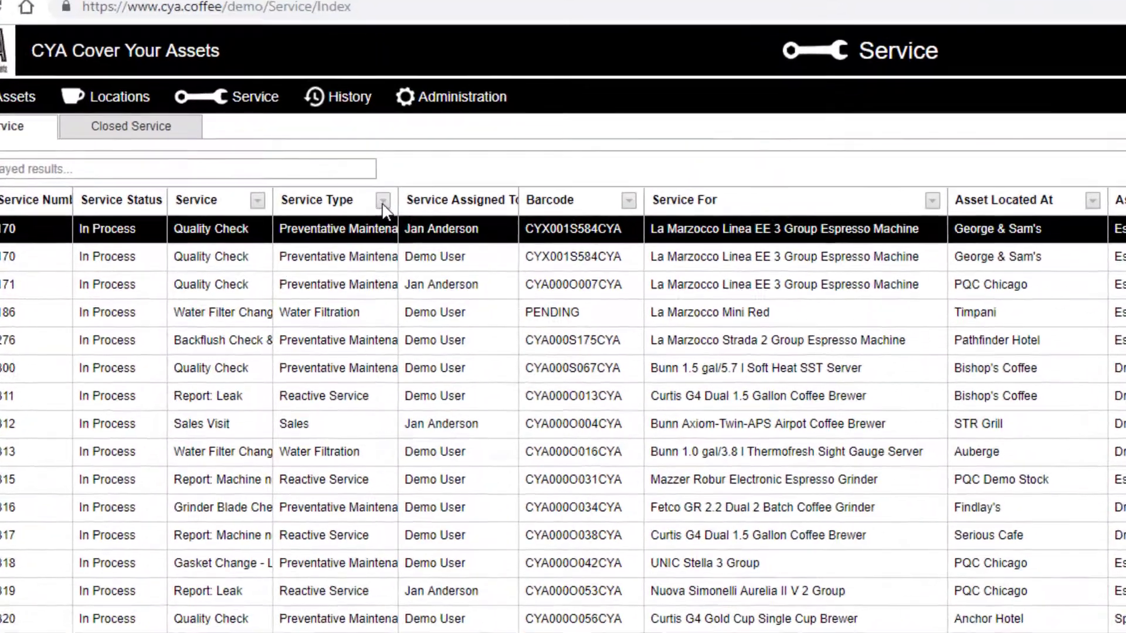
Filter the open services to the Water Filtration service type and tick Anchor Hotel as the asset location
click(382, 202)
click(404, 370)
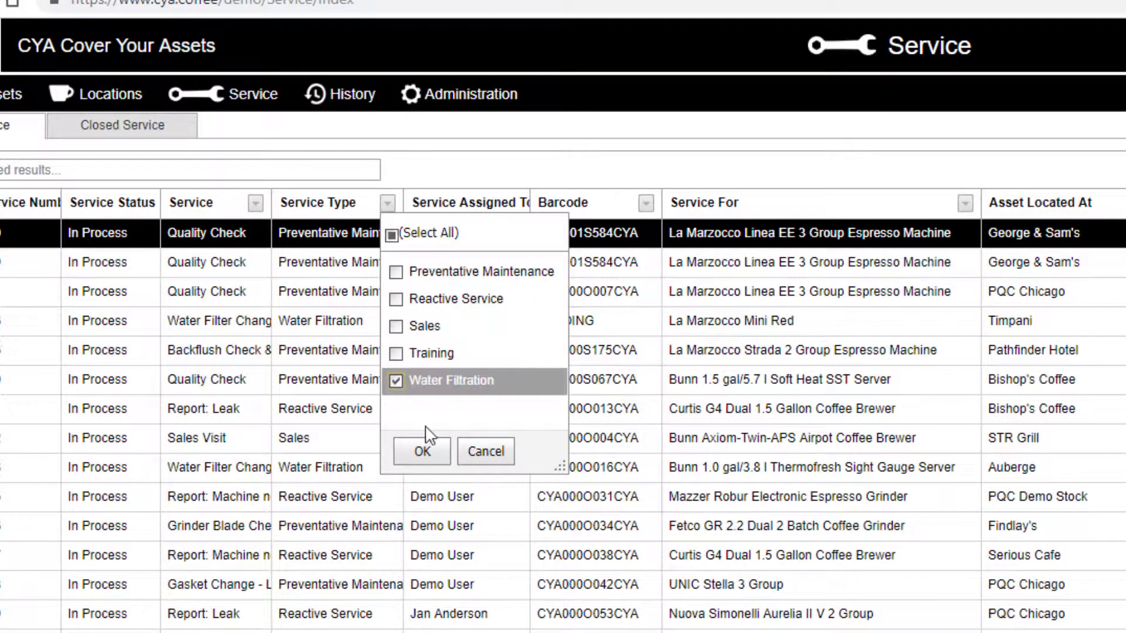
click(429, 459)
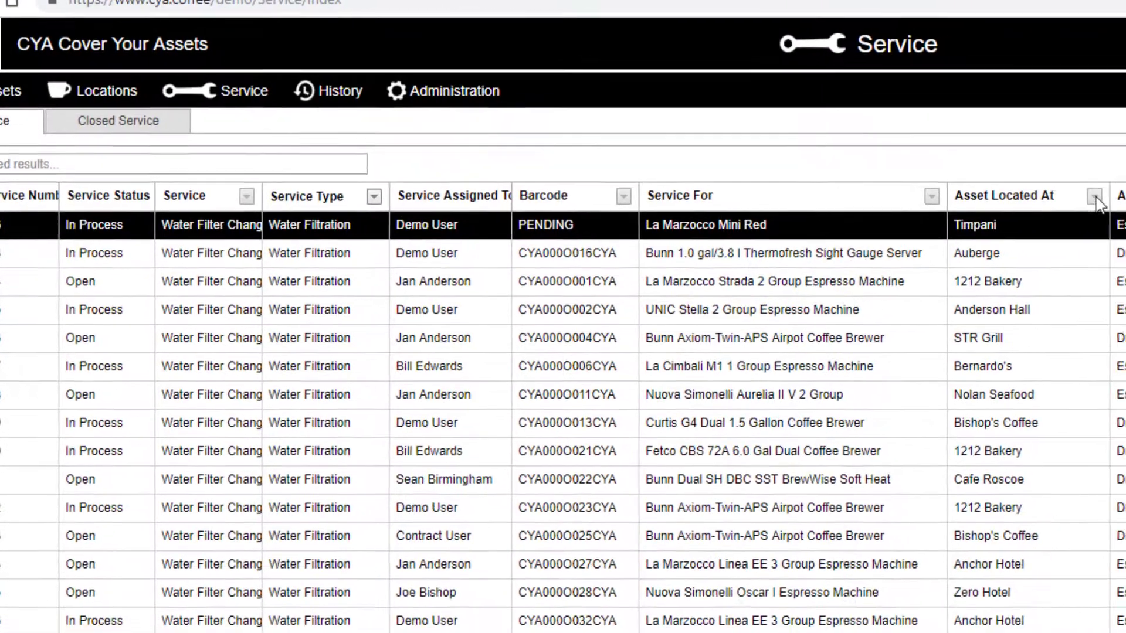
click(1094, 197)
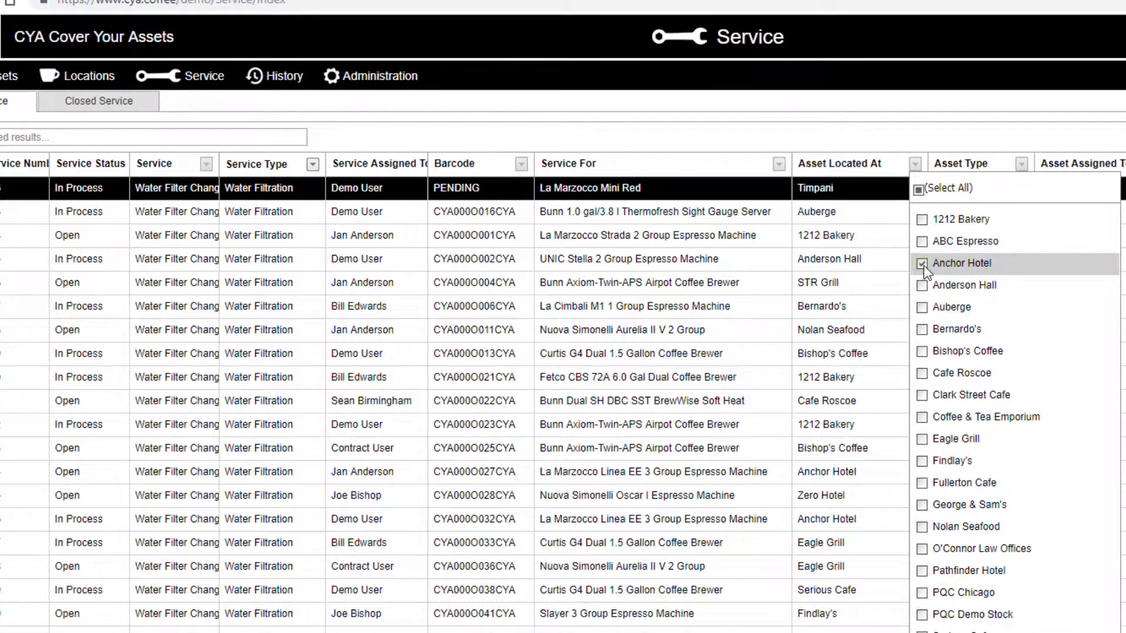
click(922, 264)
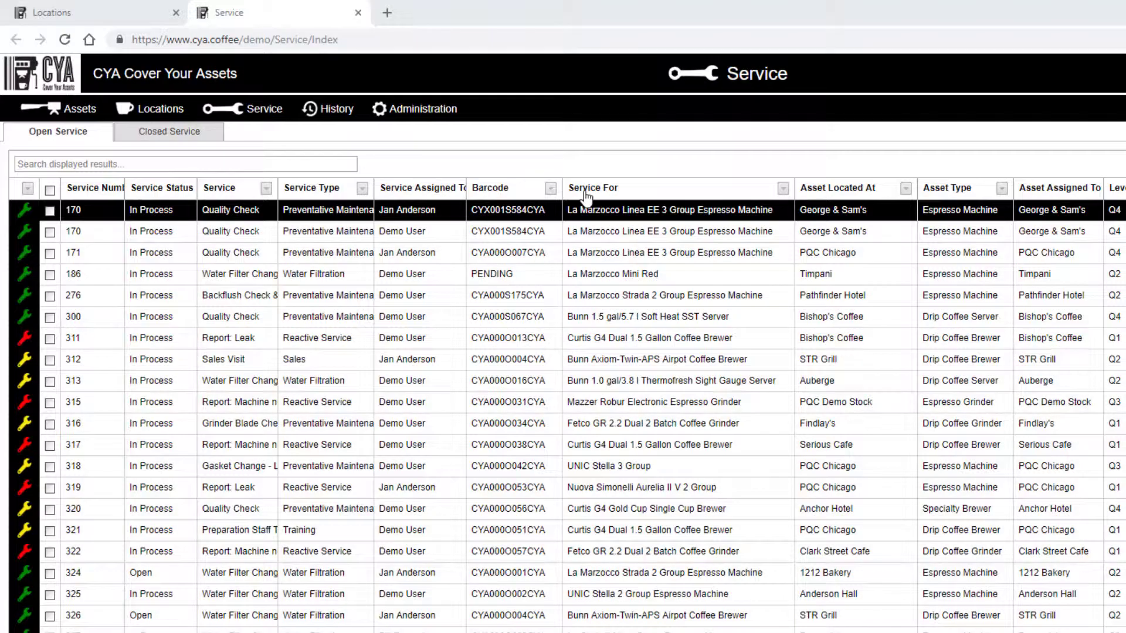
Show the filter row in the open service grid and filter Asset Type by "Espresso"
right_click(585, 197)
click(616, 279)
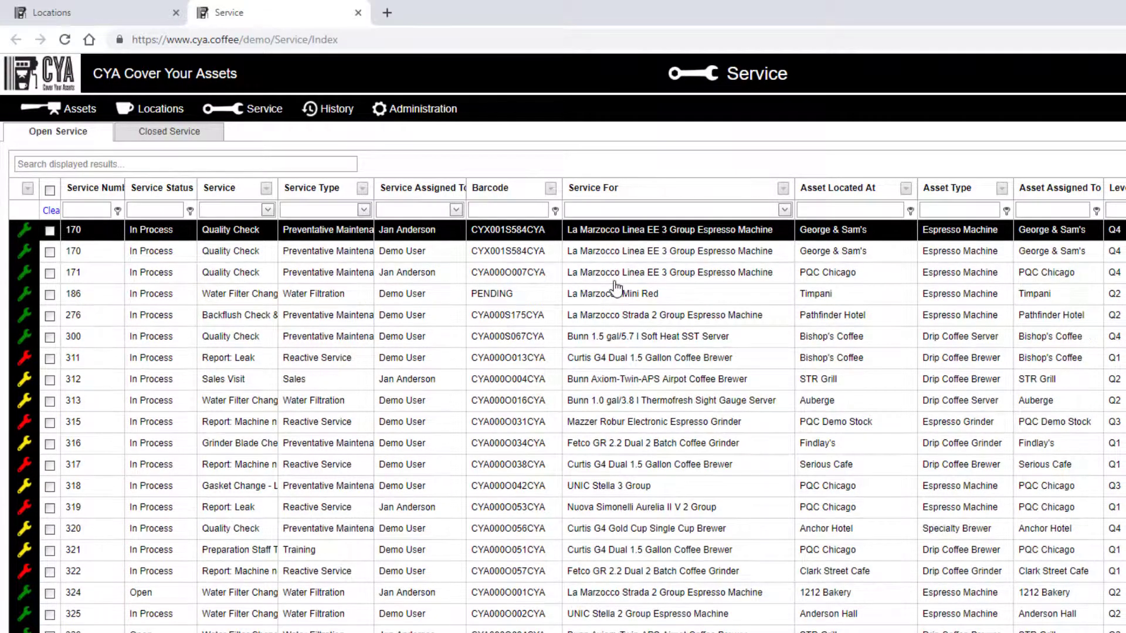
click(959, 210)
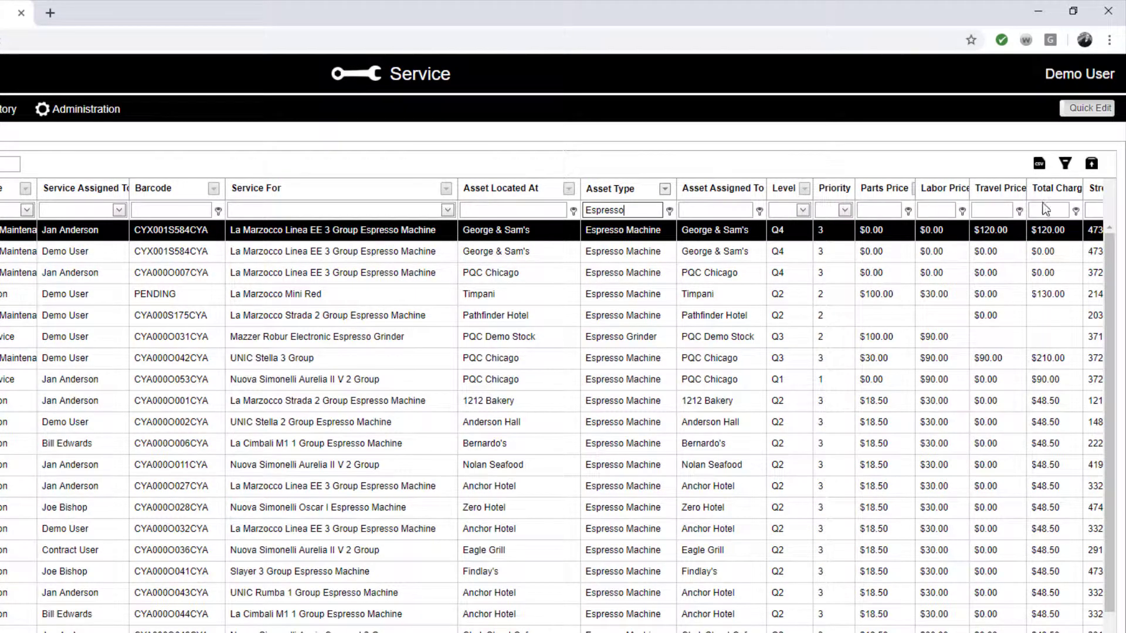
Choose a filter condition for Total Charge in the open service filter row and start entering its value
click(1076, 211)
click(1016, 306)
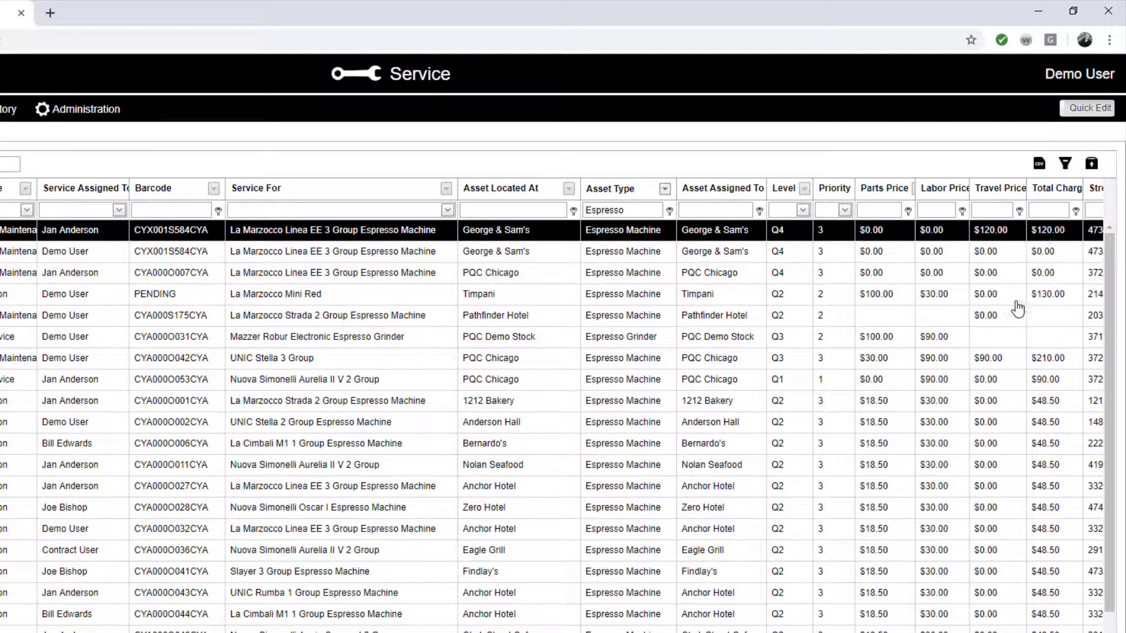
click(1046, 212)
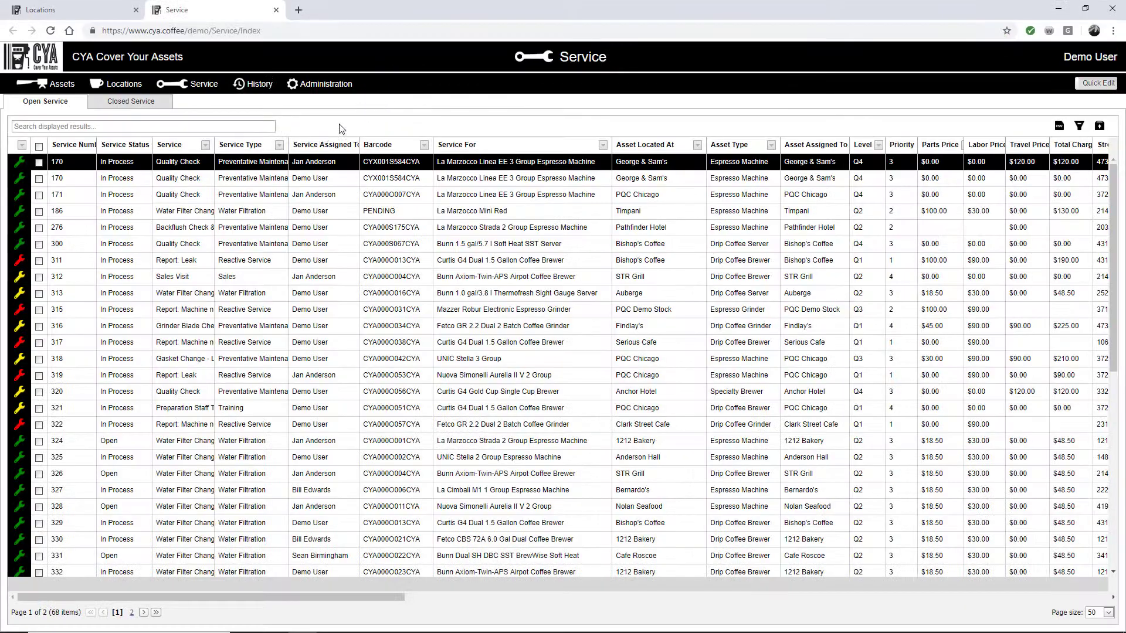
Filter the open services to the Preventative Maintenance service type, export them as CSV and open the exported file
click(280, 145)
click(285, 184)
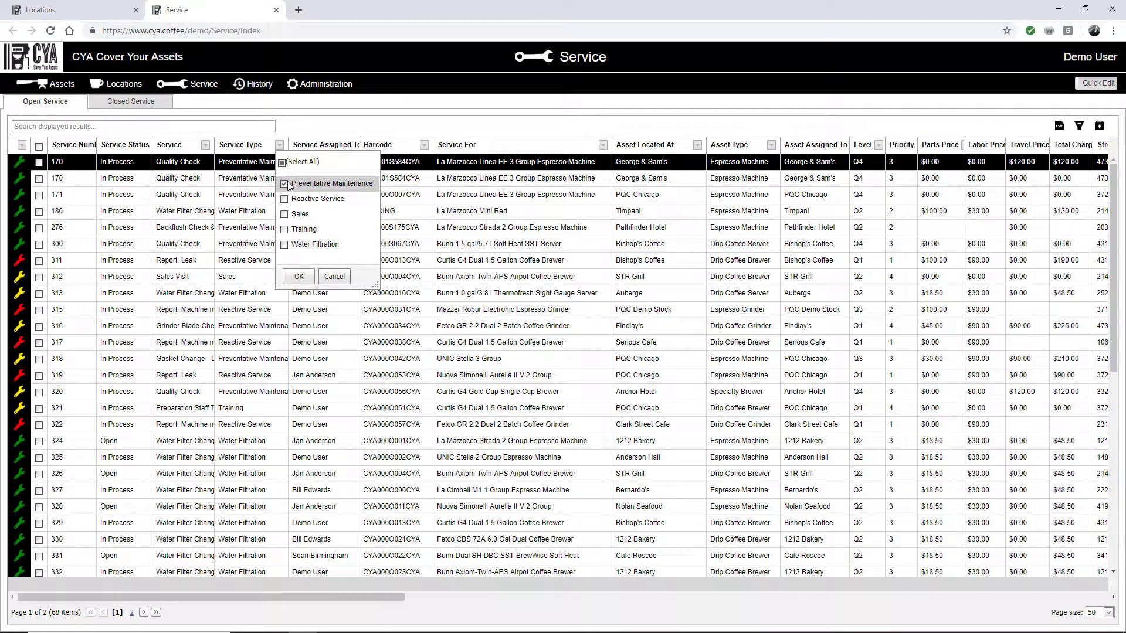
click(299, 277)
click(1059, 126)
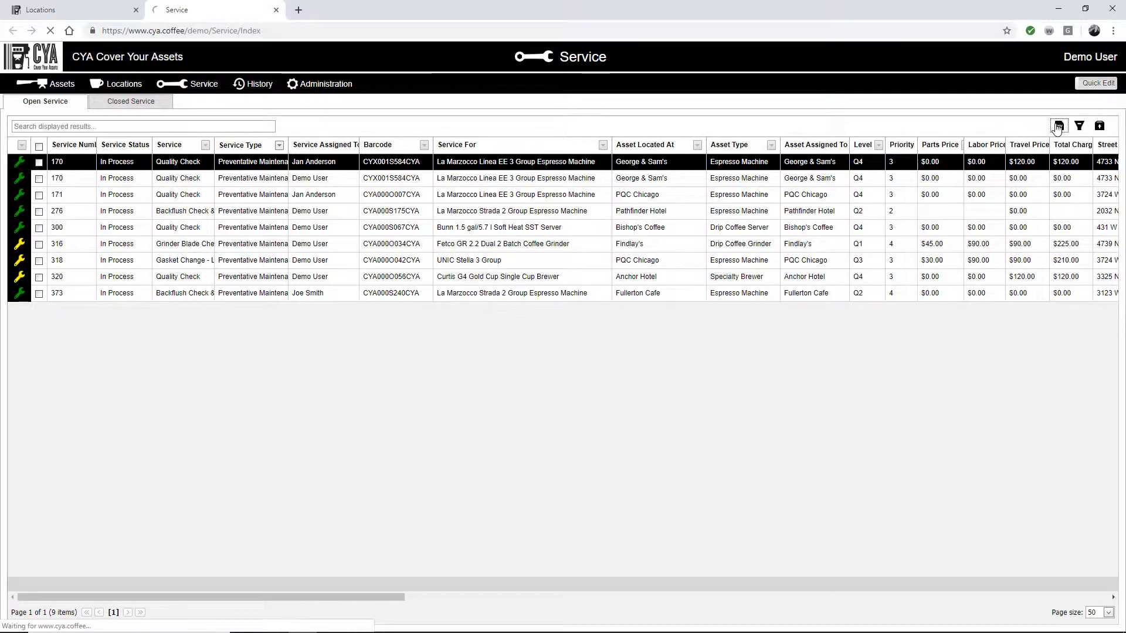
click(51, 620)
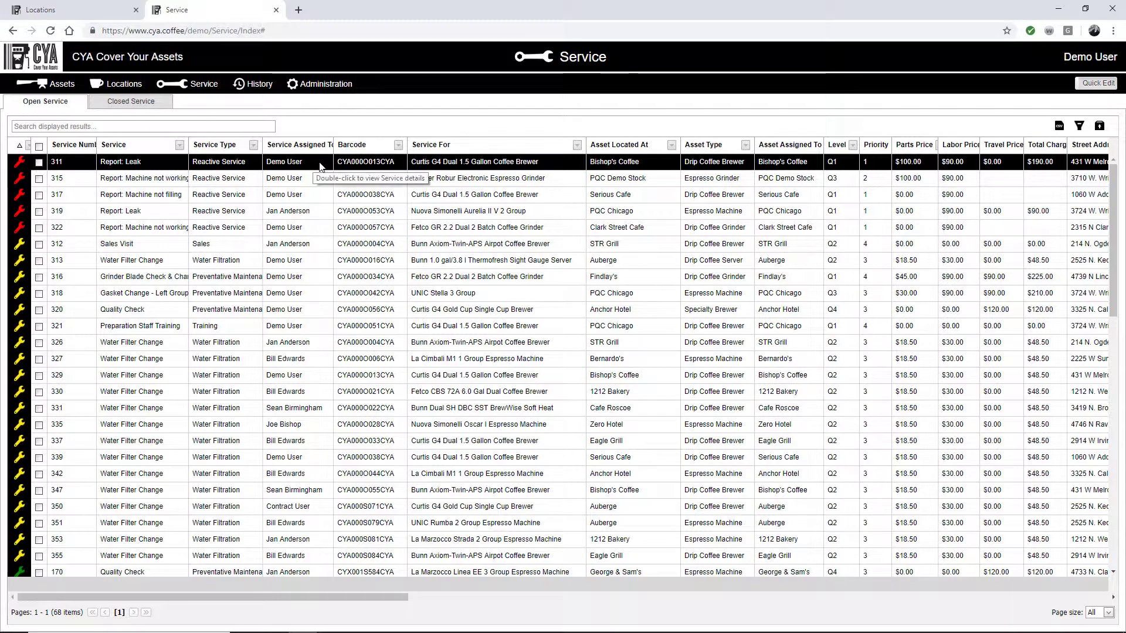
Open the Report: Leak service at Bishop's Coffee and examine its Dashboard, Service and Custom sections
double_click(320, 164)
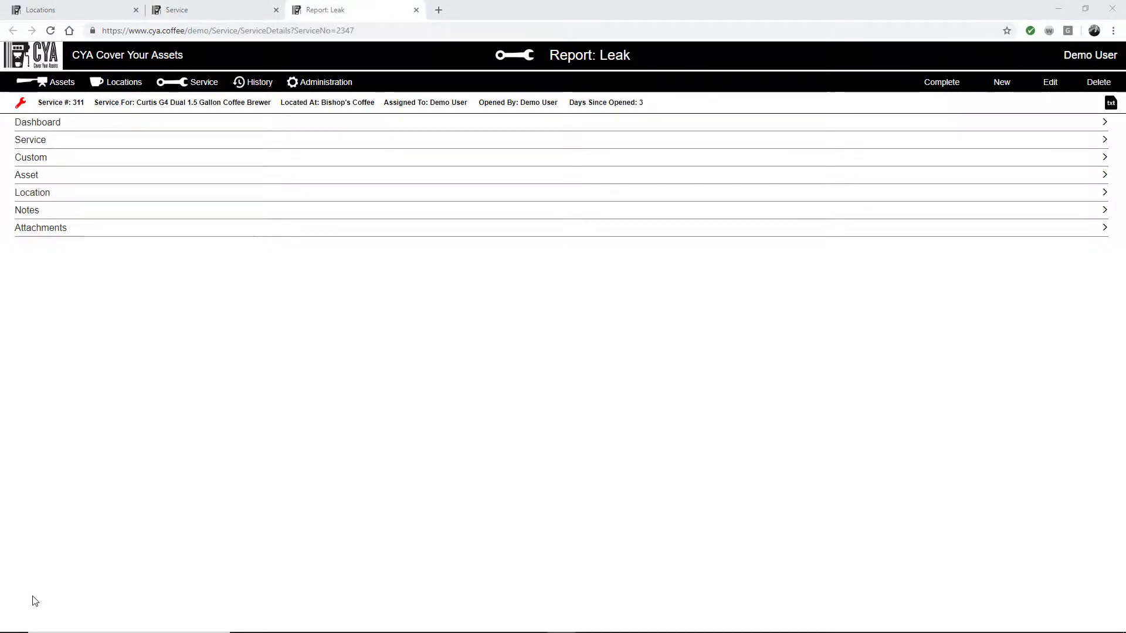
click(40, 123)
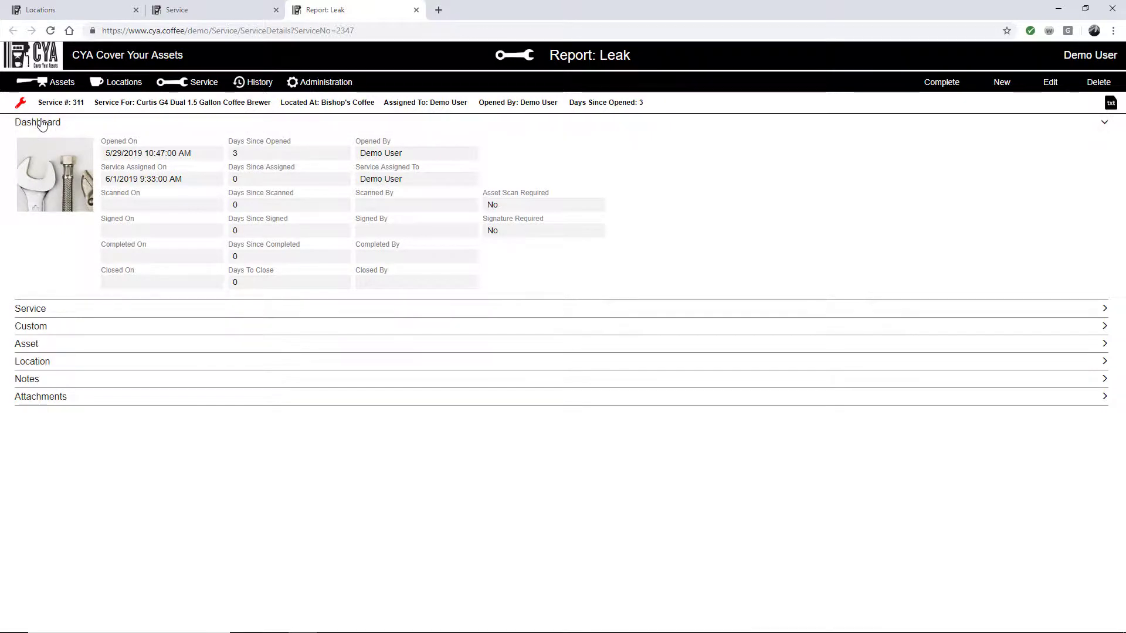
click(14, 125)
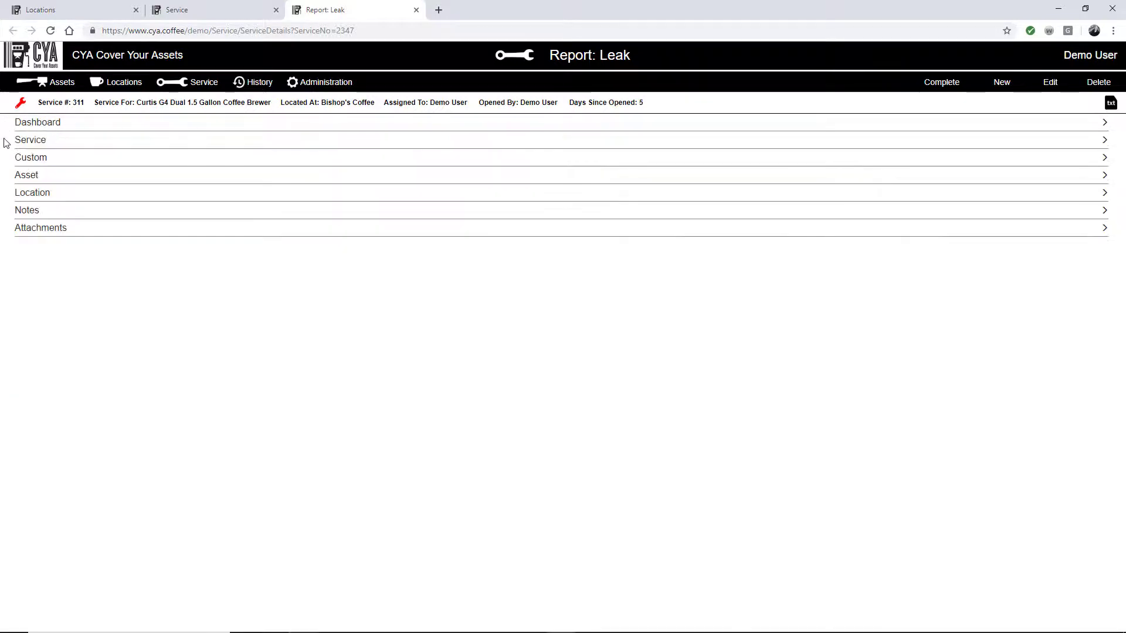
click(25, 142)
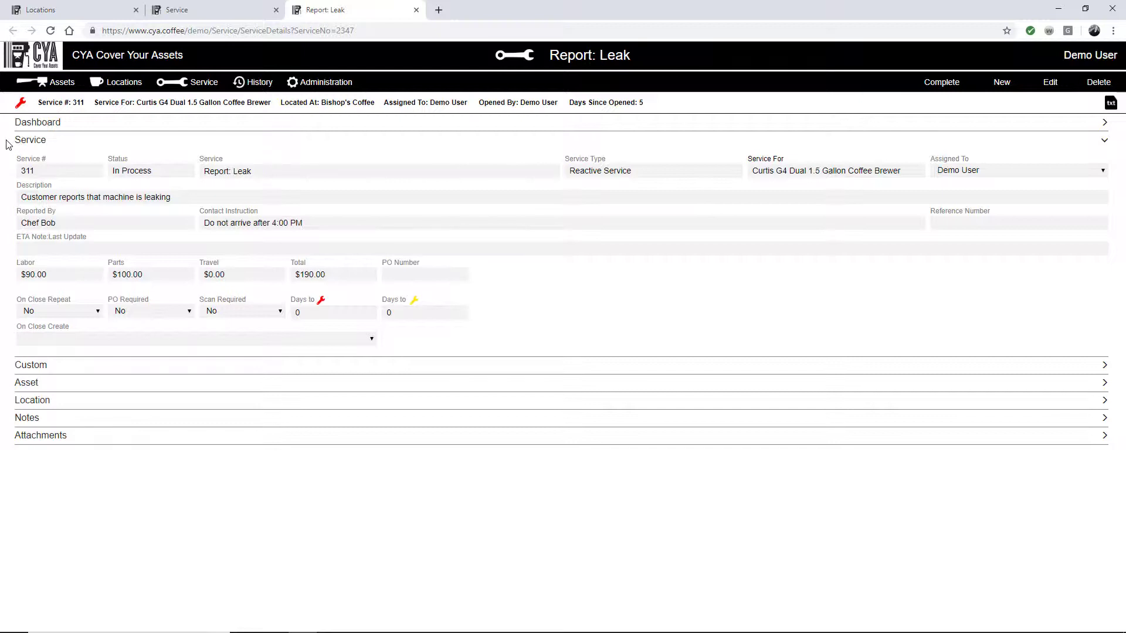
click(13, 141)
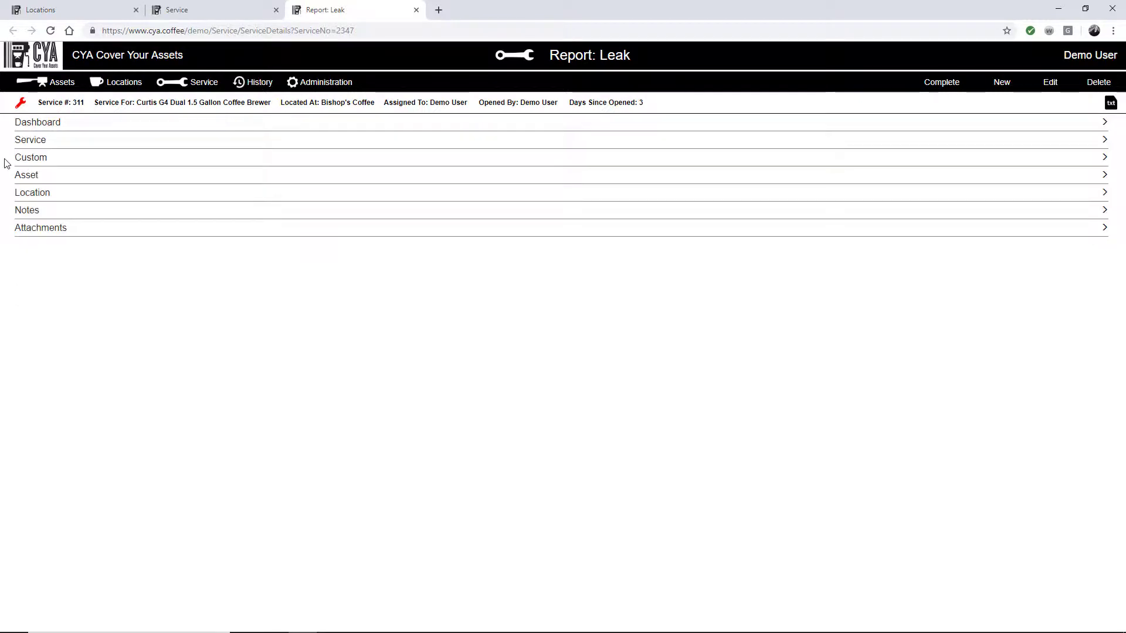
click(31, 162)
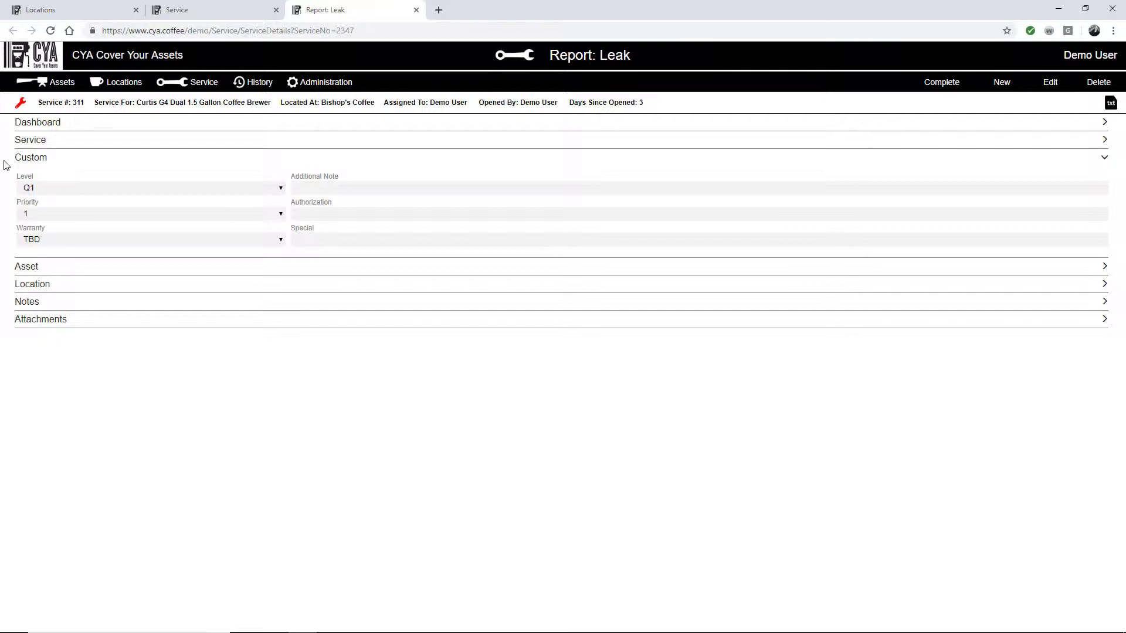
click(22, 163)
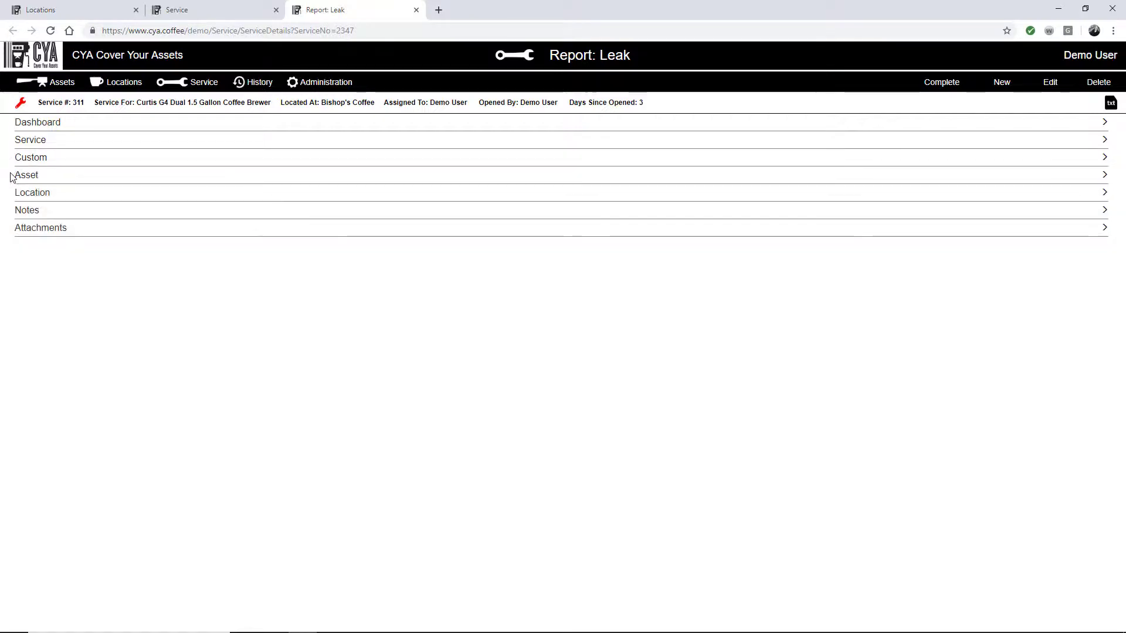
Examine the Asset, Location, Notes and Attachments sections of the Report: Leak service
click(25, 173)
click(42, 340)
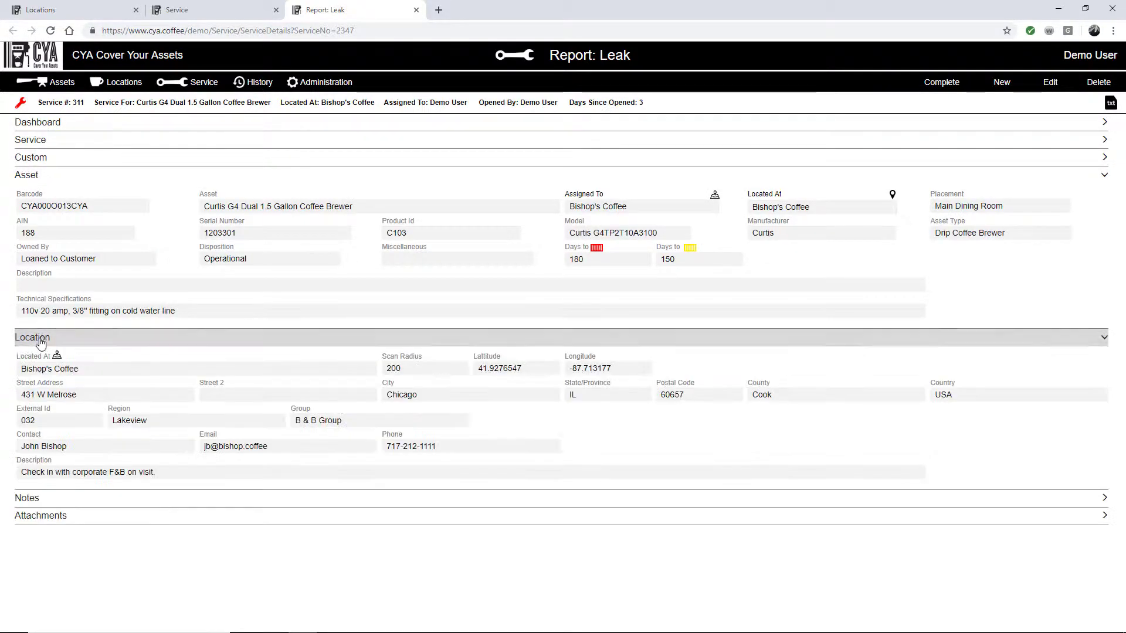
click(8, 339)
click(22, 212)
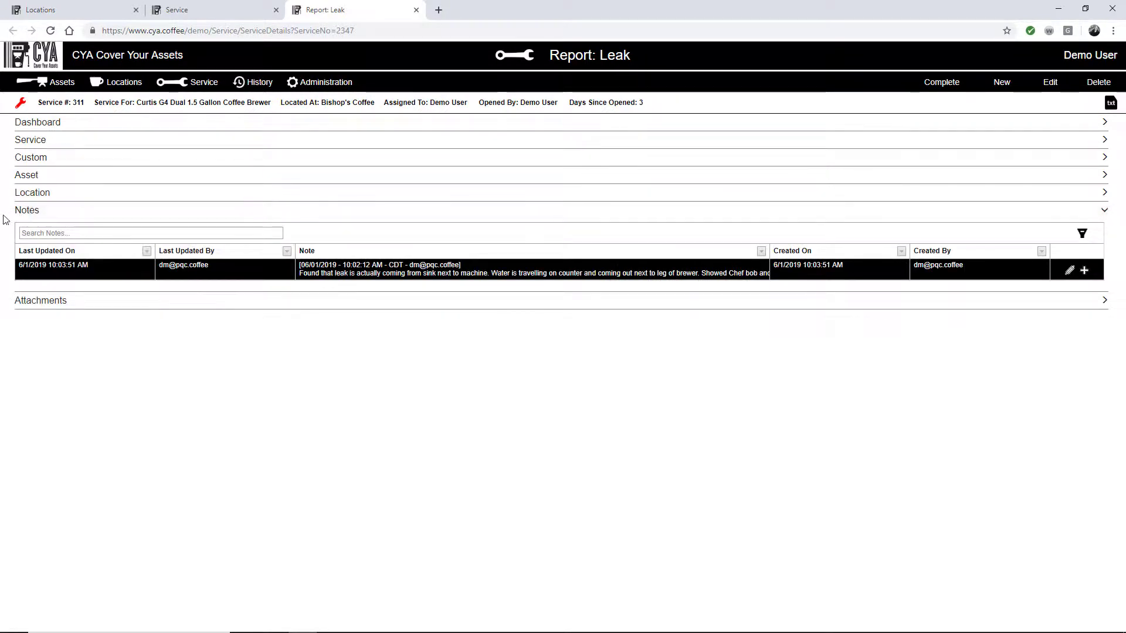
click(8, 302)
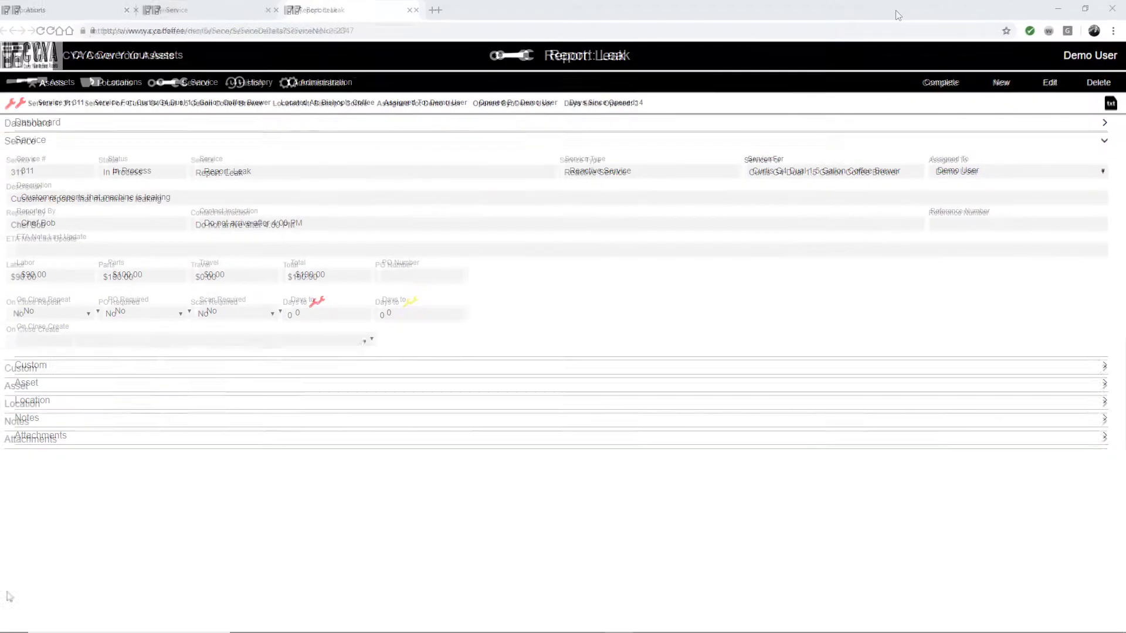
Export the Report: Leak service details as a text file, open it in Notepad and select all its text
click(1106, 142)
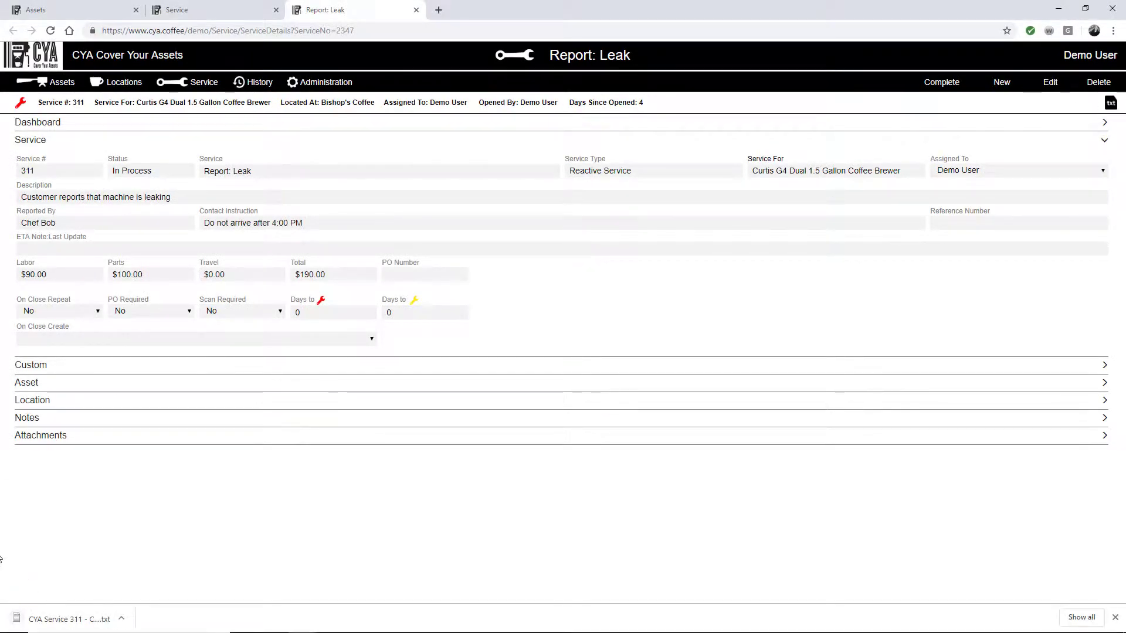
click(69, 619)
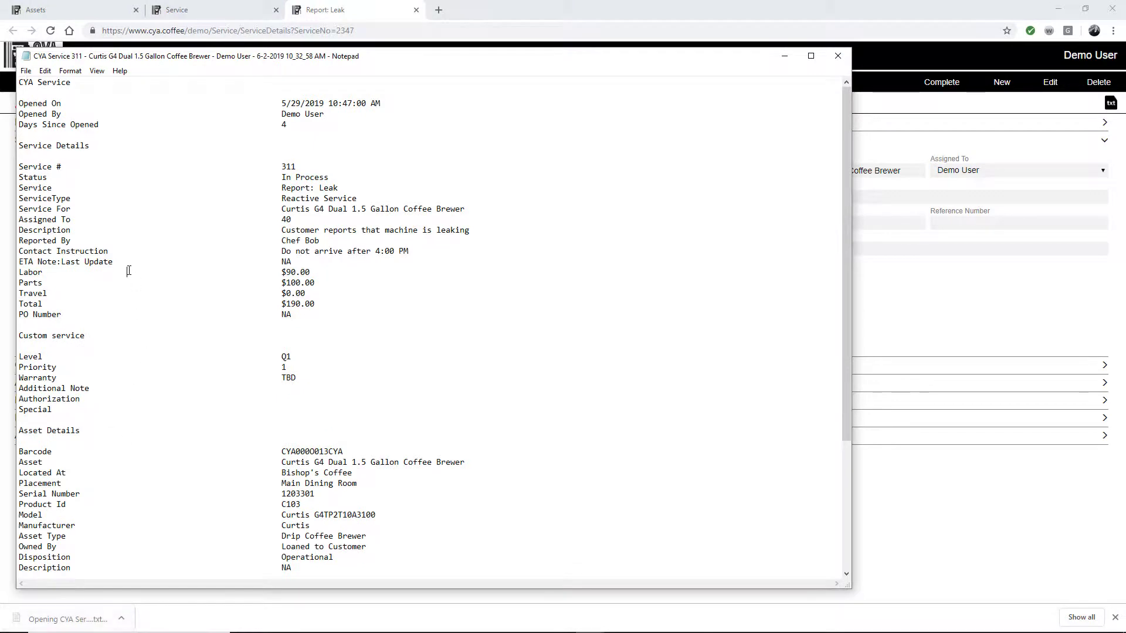
key(ctrl+a)
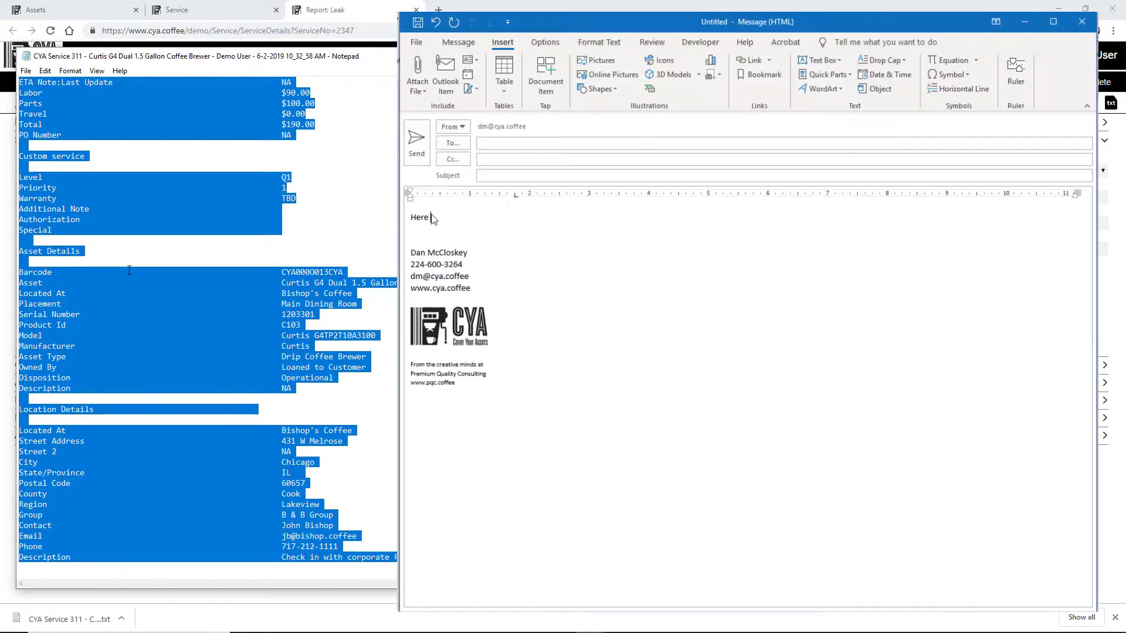
In a new Outlook message, write a line introducing the service and paste the copied service details below it
text(your serv)
key(Return)
key(ctrl+v)
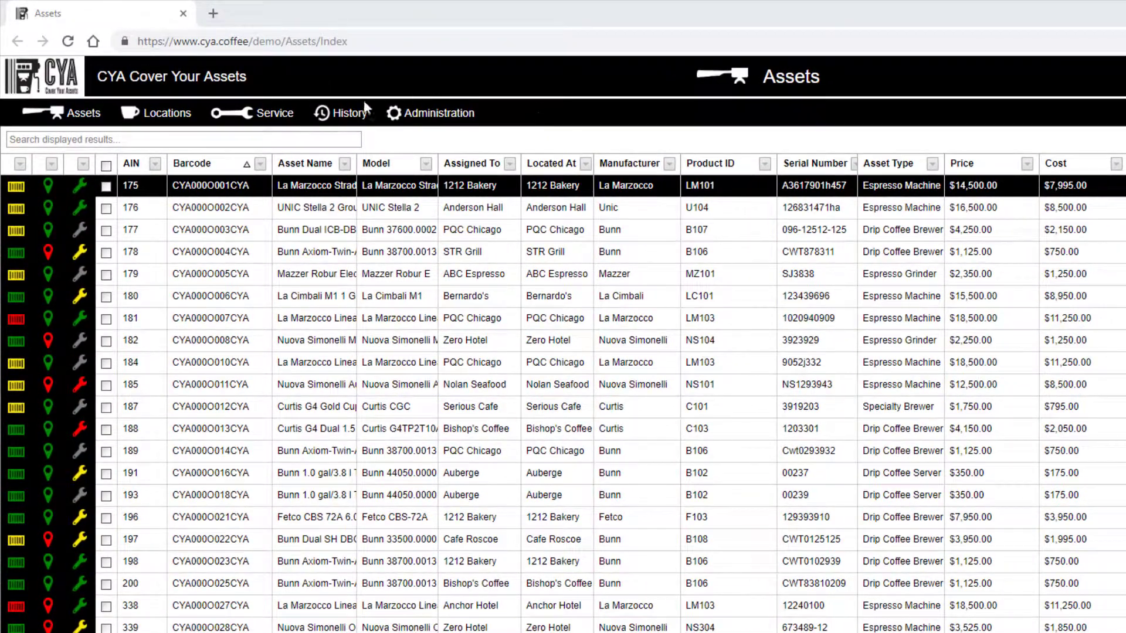
Start a new service from the open services of the Nuova Simonelli Mythos I Espresso Grinder and expand its Asset and Location sections
click(192, 86)
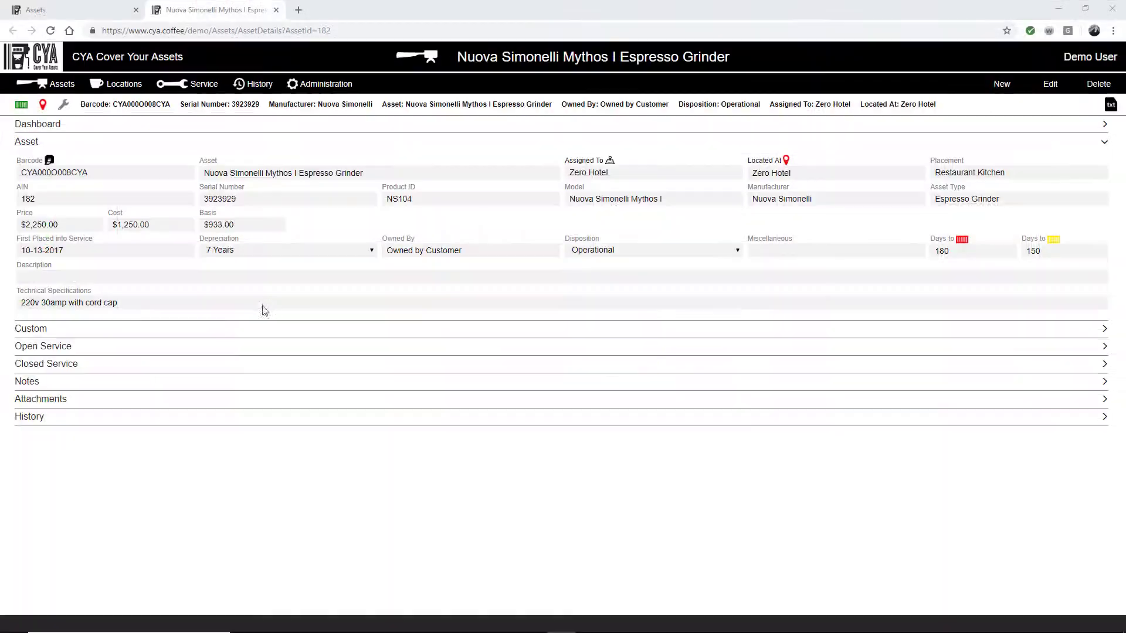
click(136, 351)
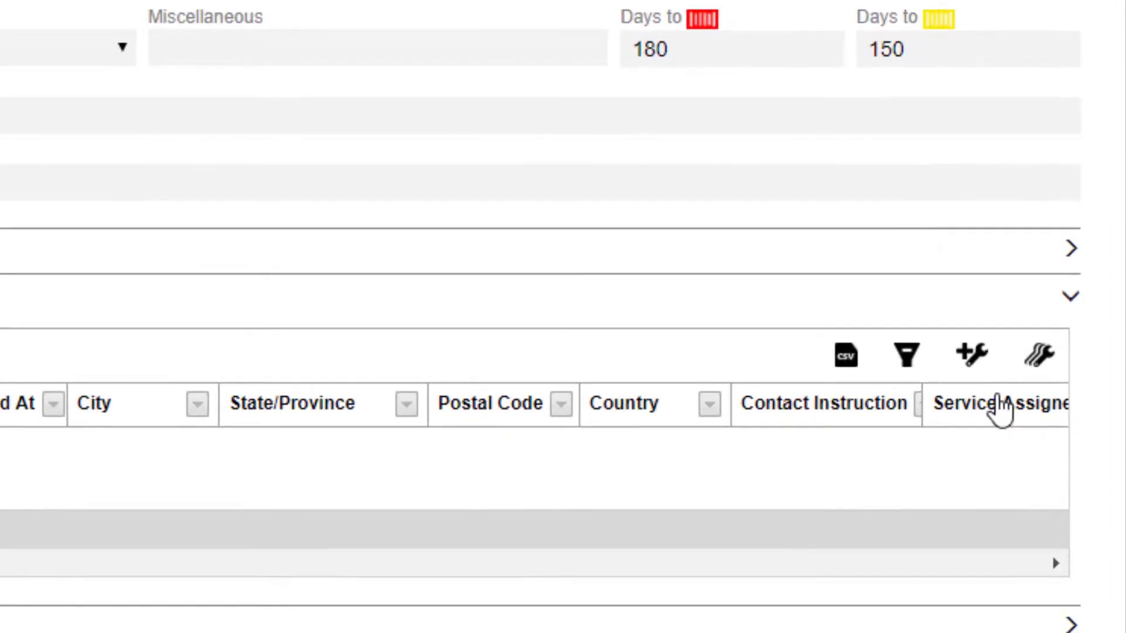
click(972, 358)
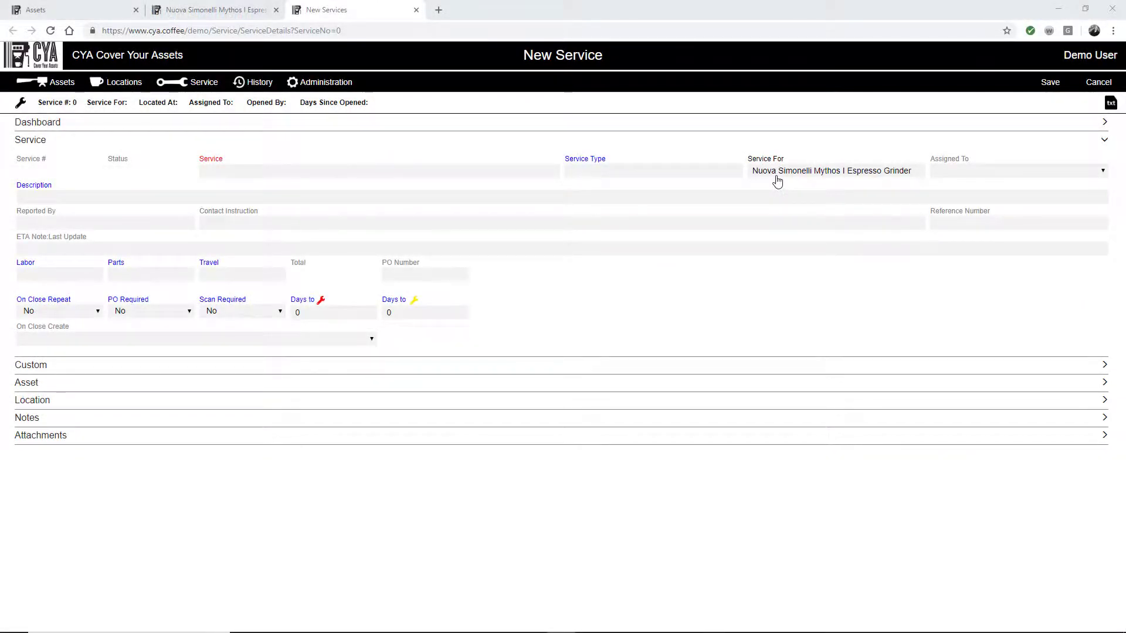
click(49, 383)
click(22, 547)
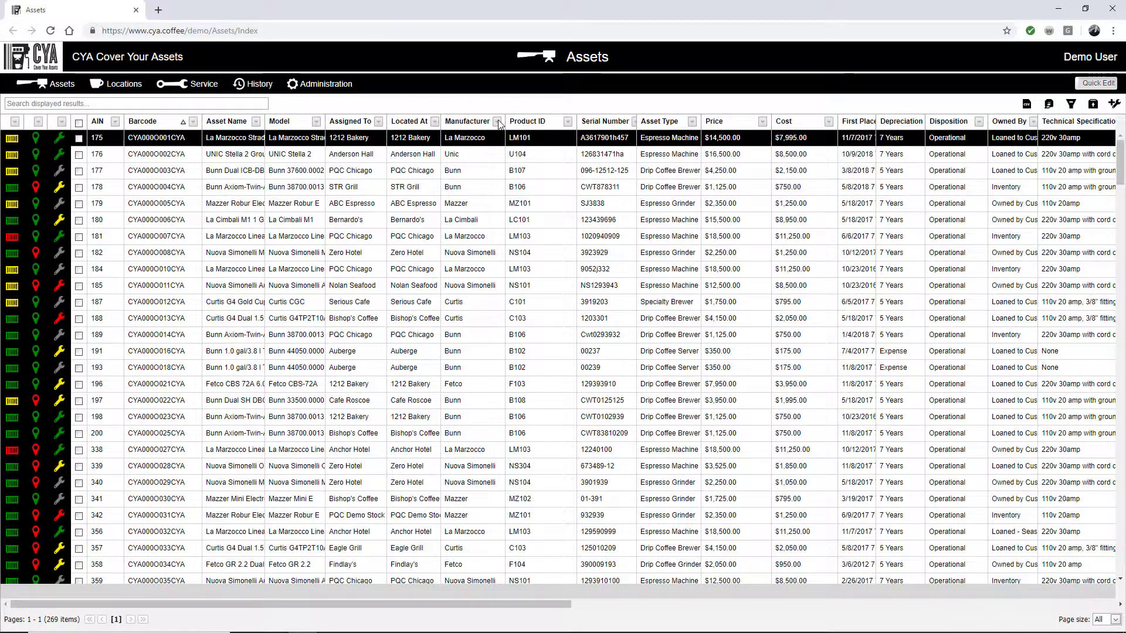
Filter the asset list to the manufacturer Mazzer and select all the filtered assets
click(498, 122)
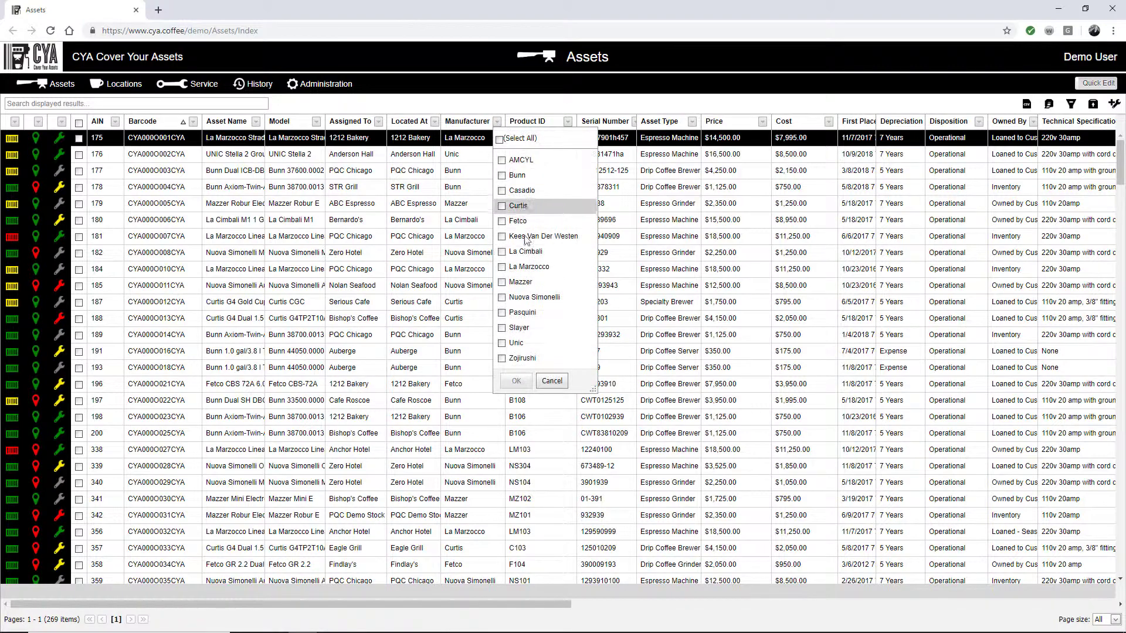
click(514, 283)
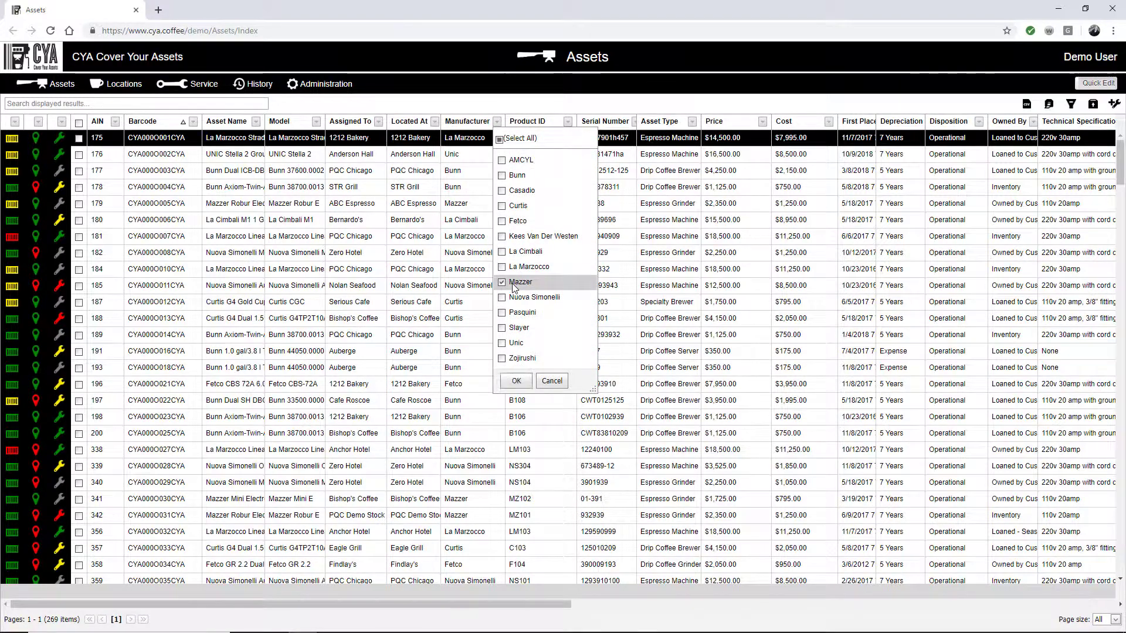
click(516, 381)
click(78, 122)
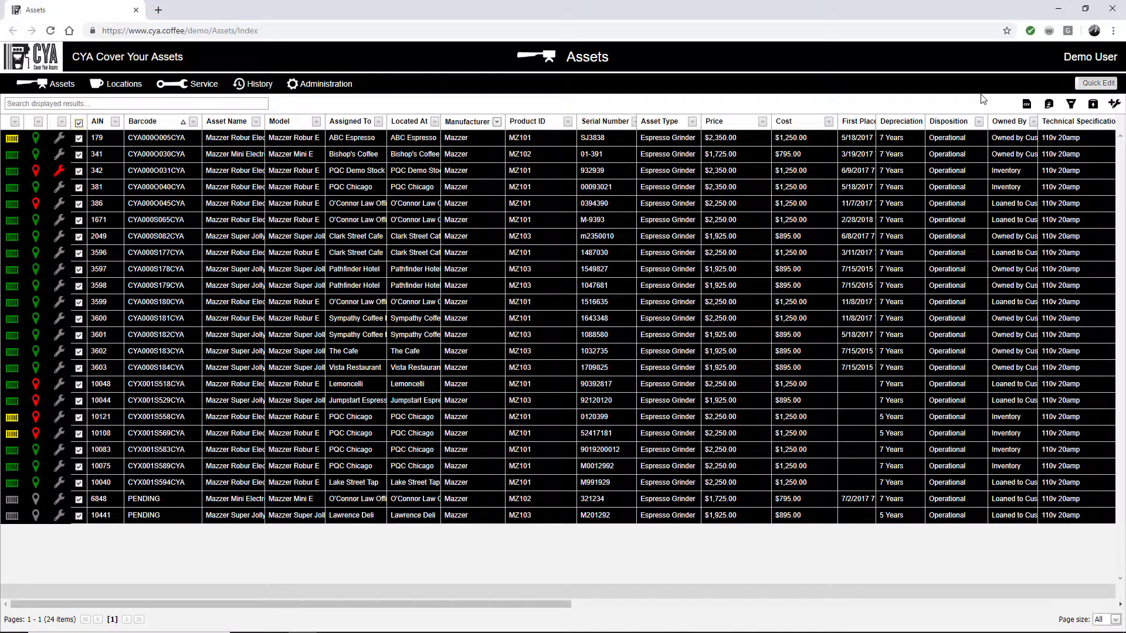
Start adding a service to the selected Mazzer assets and choose Grinder Blade Check & Change
click(1114, 106)
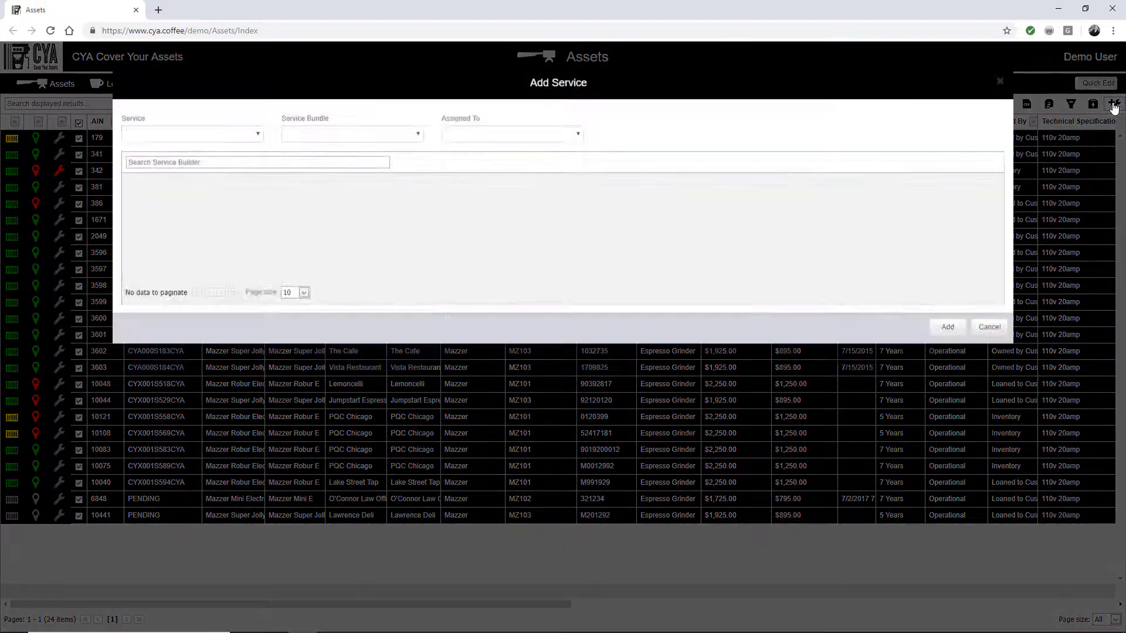
click(230, 163)
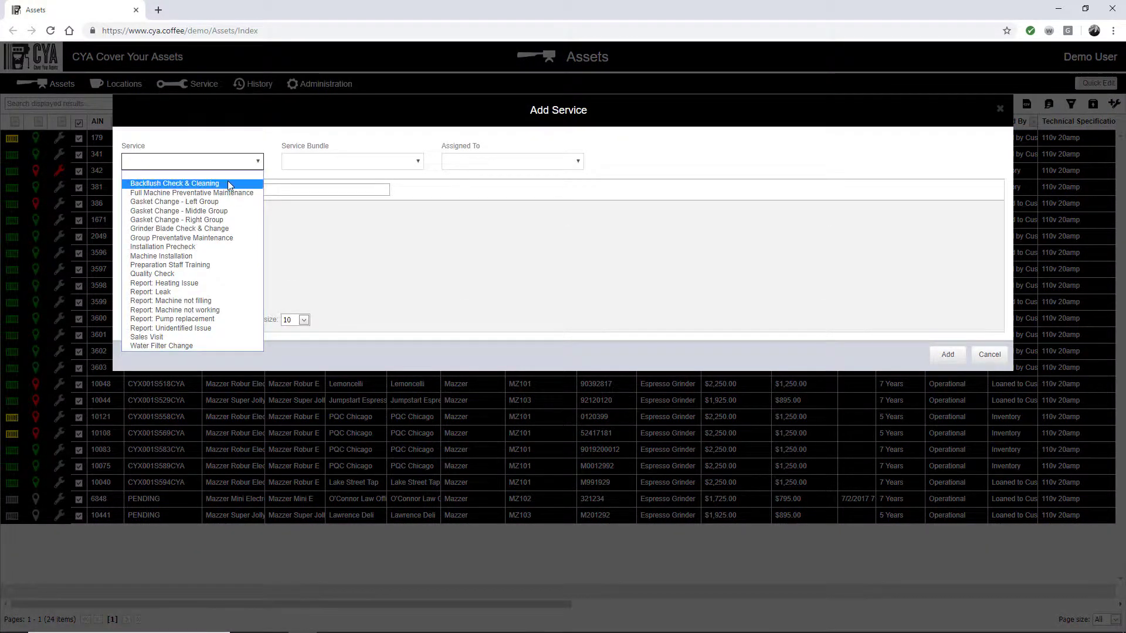
click(214, 228)
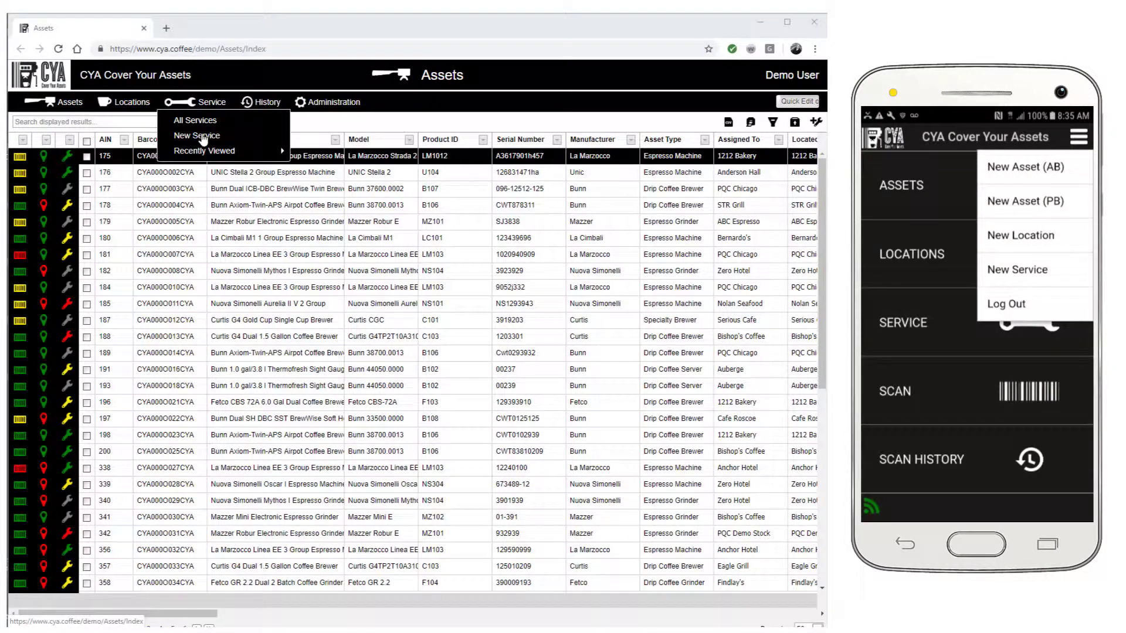
Create a new service and choose Full Machine Preventative Maintenance from the predefined services
click(197, 136)
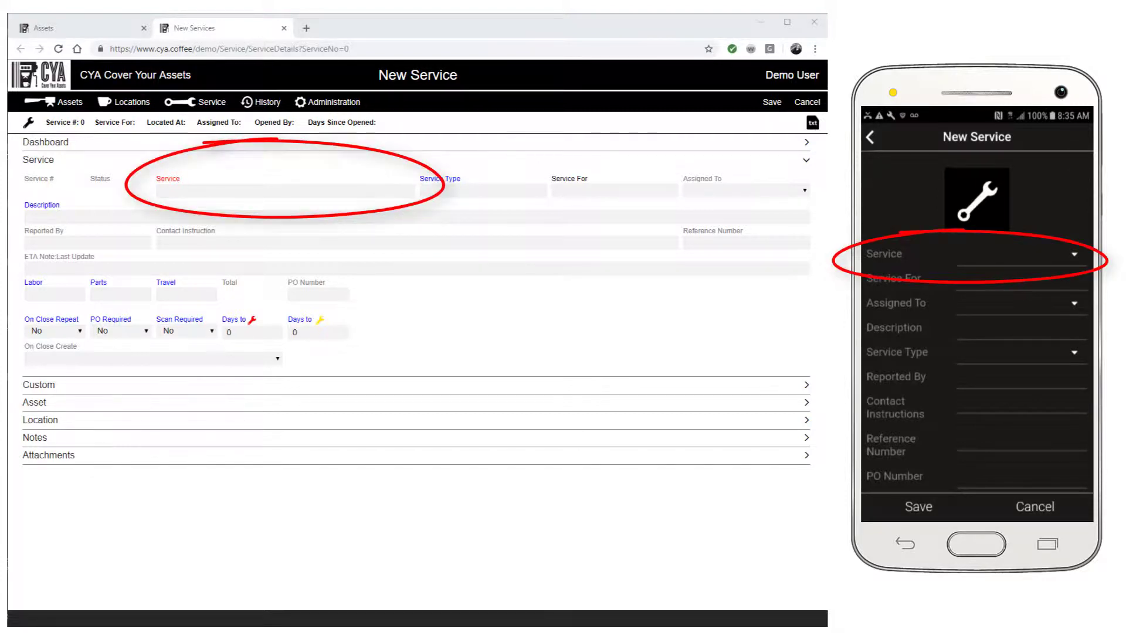
click(234, 191)
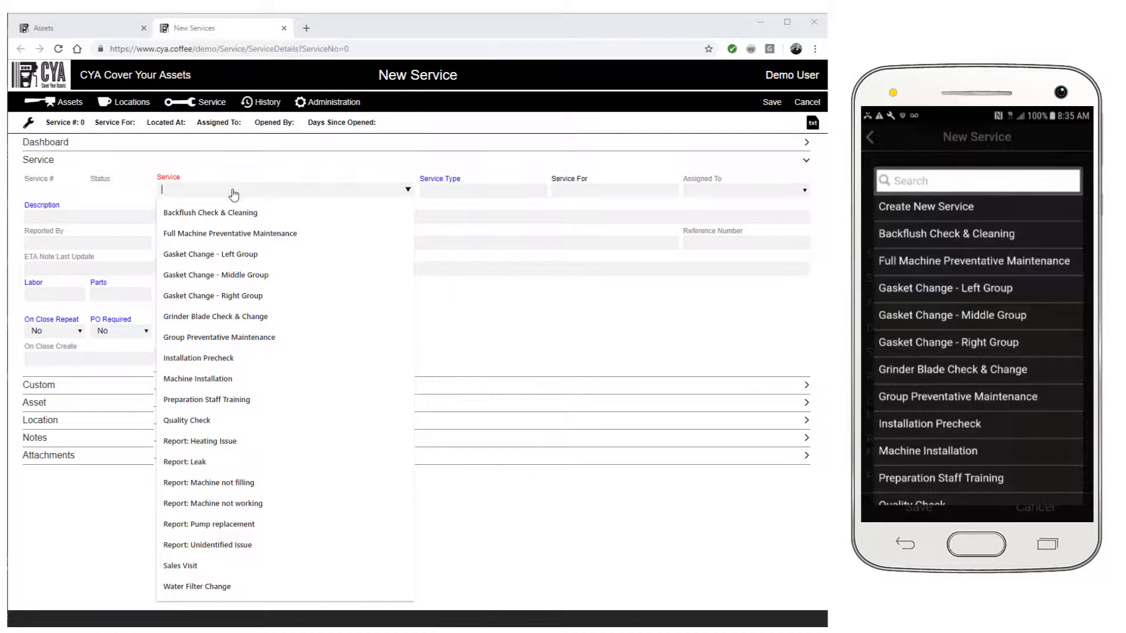
click(230, 233)
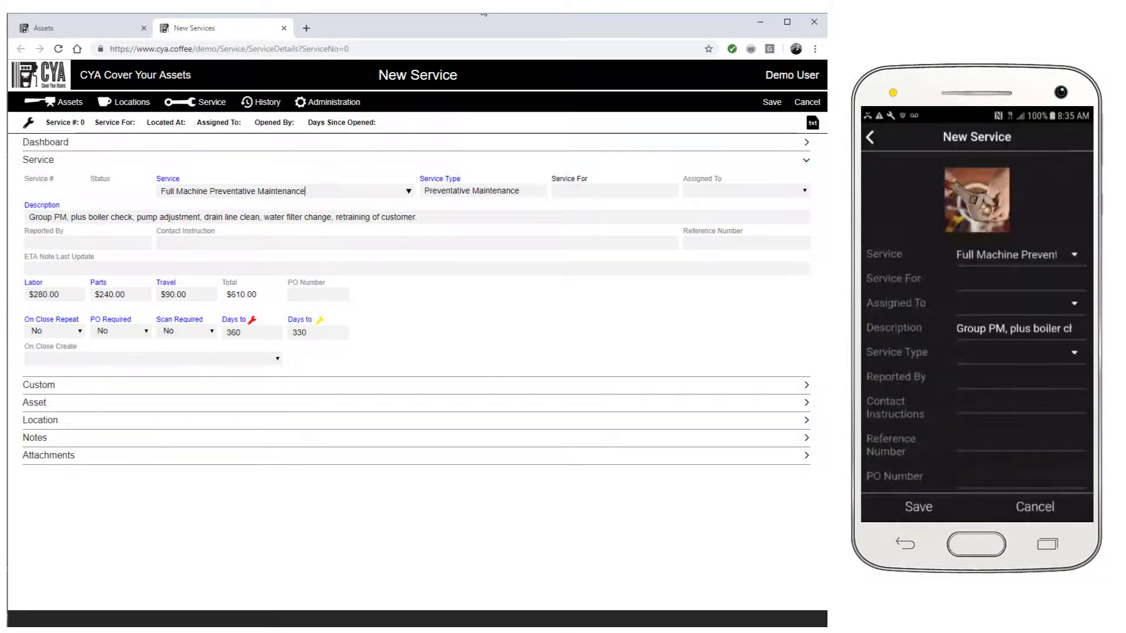
Name the new service Compliance Review in the web form, and create a new service named Compliance Check in the mobile form
click(232, 191)
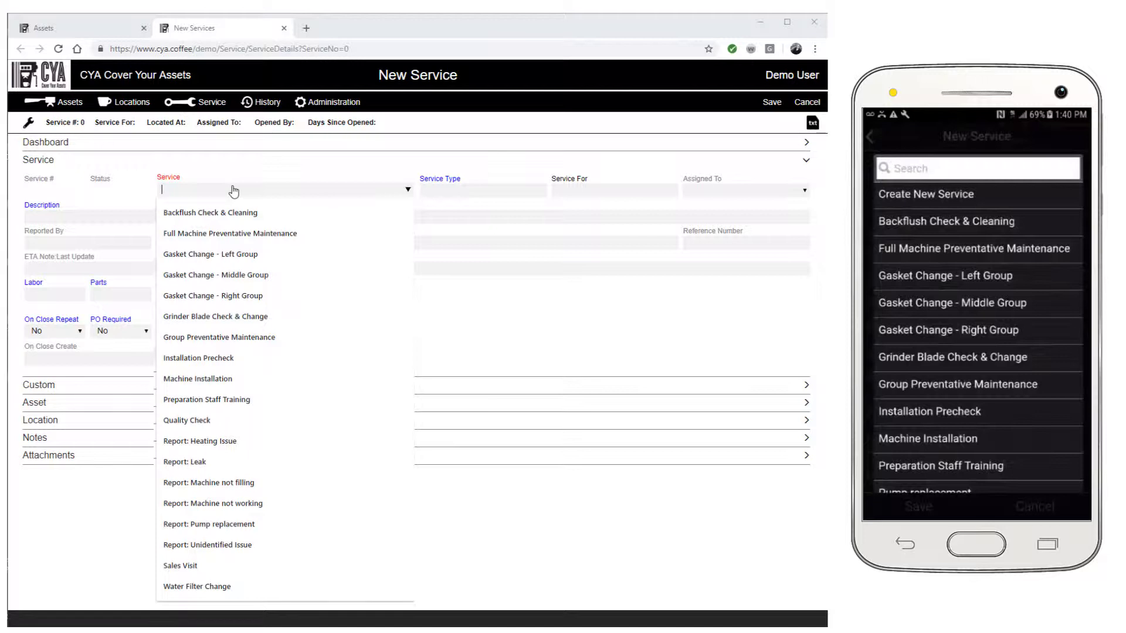
text(Comp)
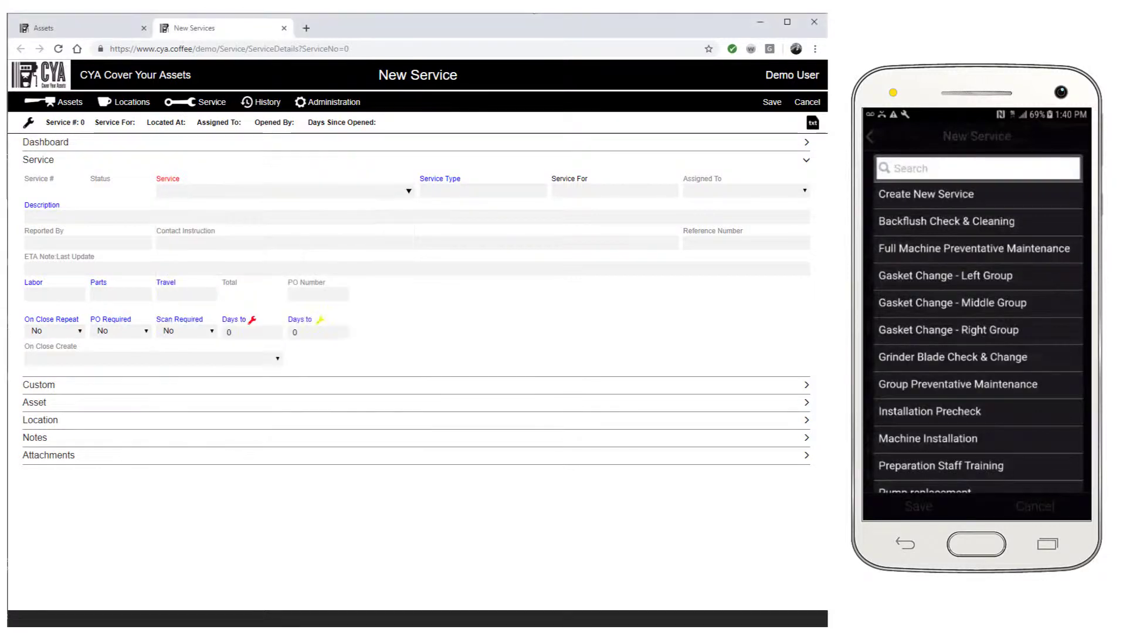
text(li)
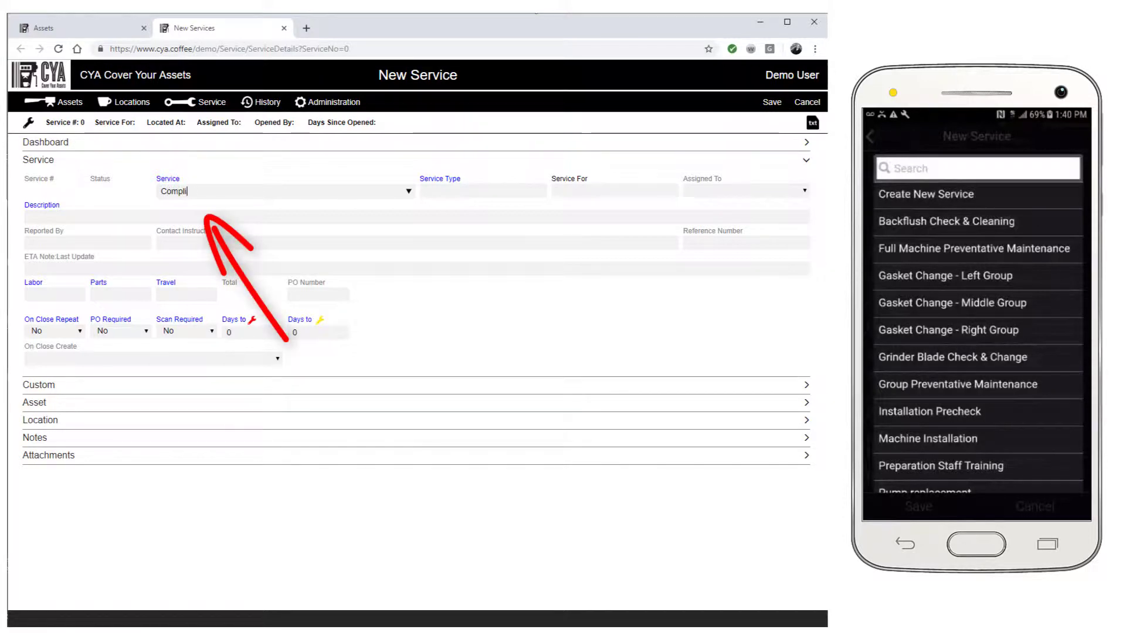
text(ance Revie)
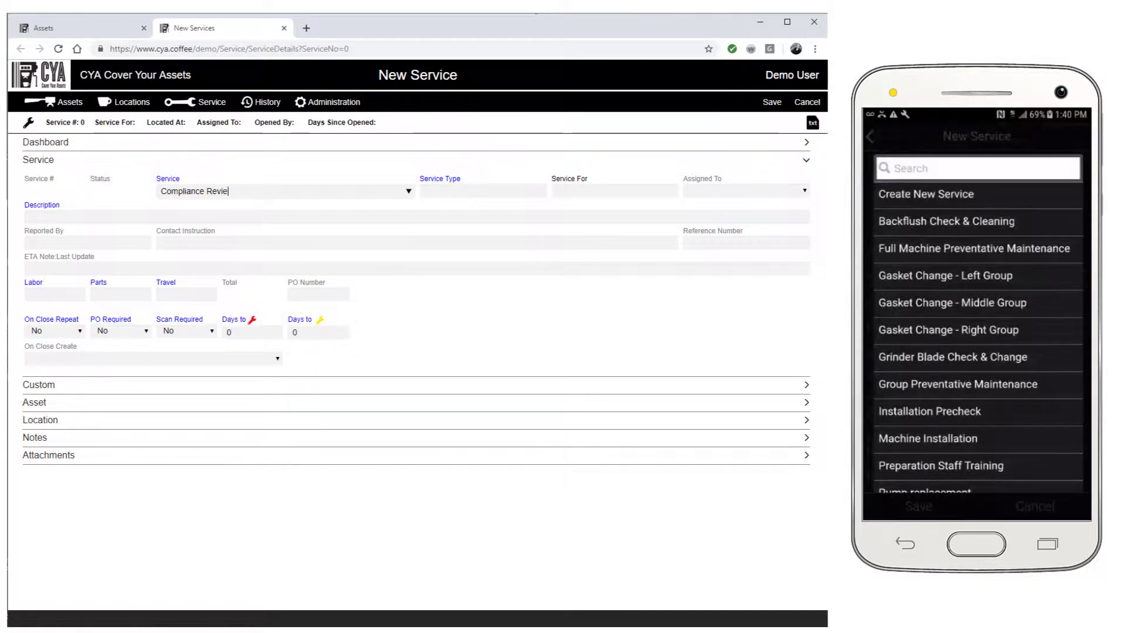
text(w)
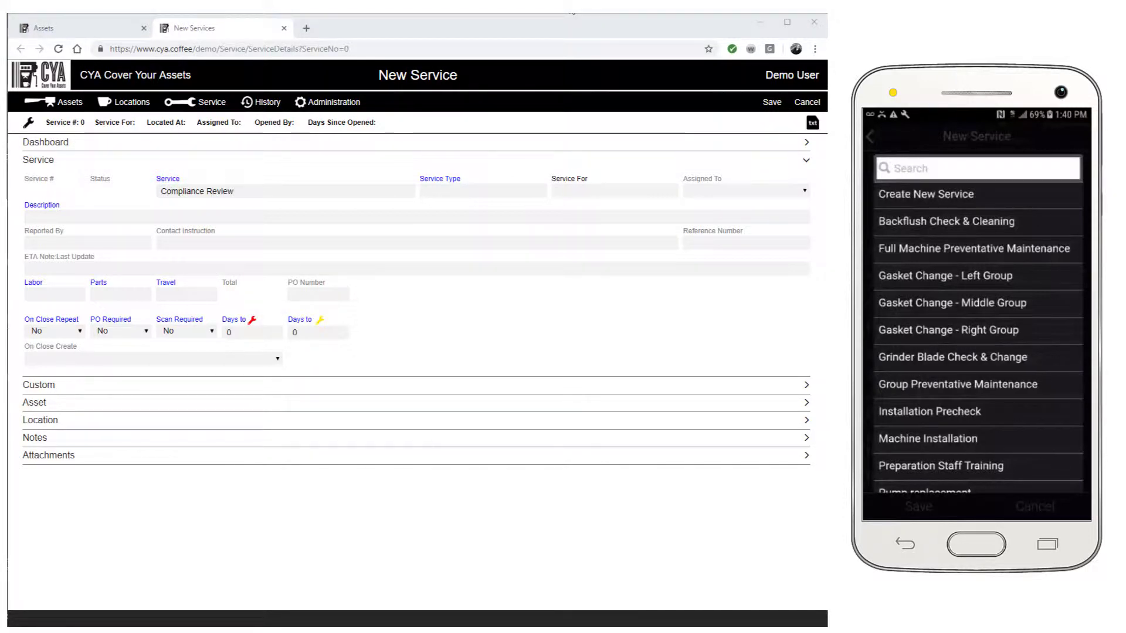
click(926, 194)
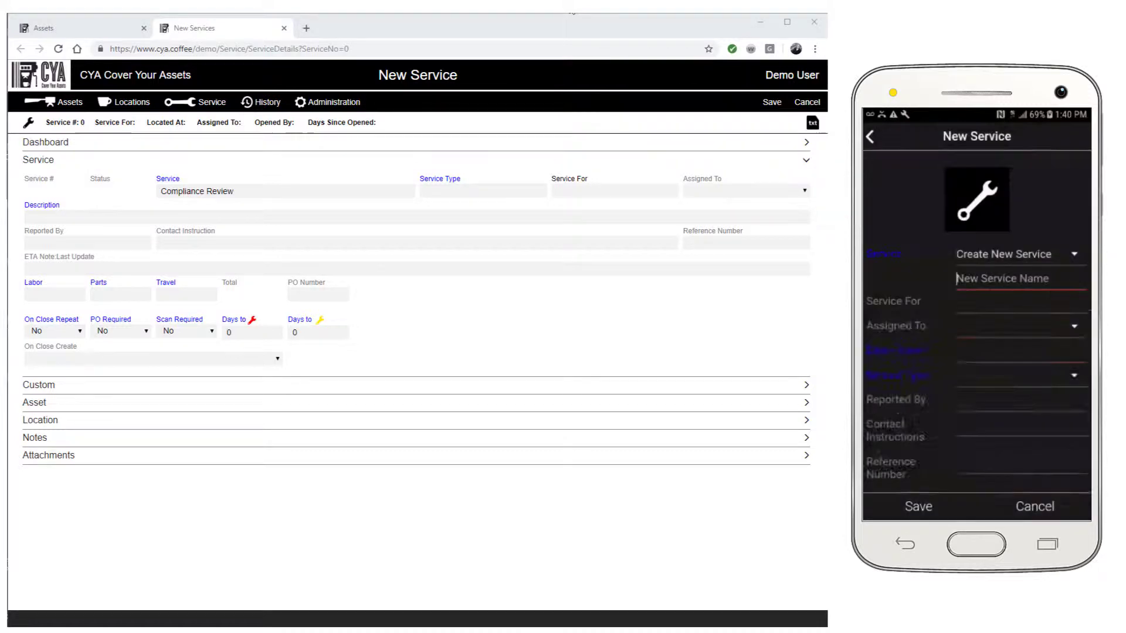
text(Compliance Check)
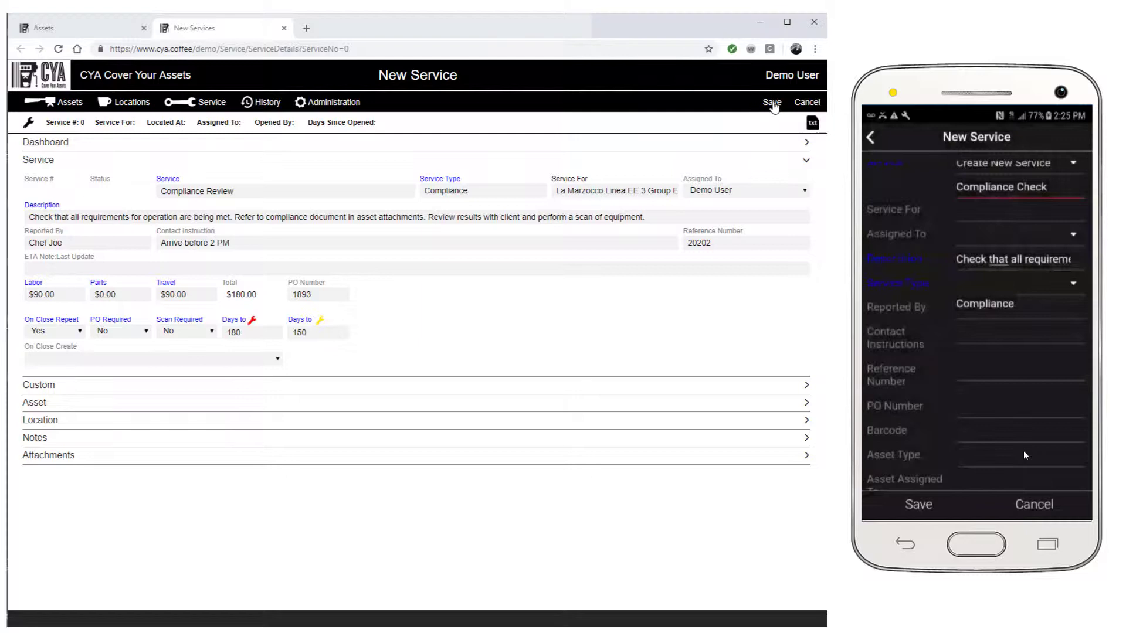
Save the Compliance Review service and accept adding its name to the Service Builder
click(772, 103)
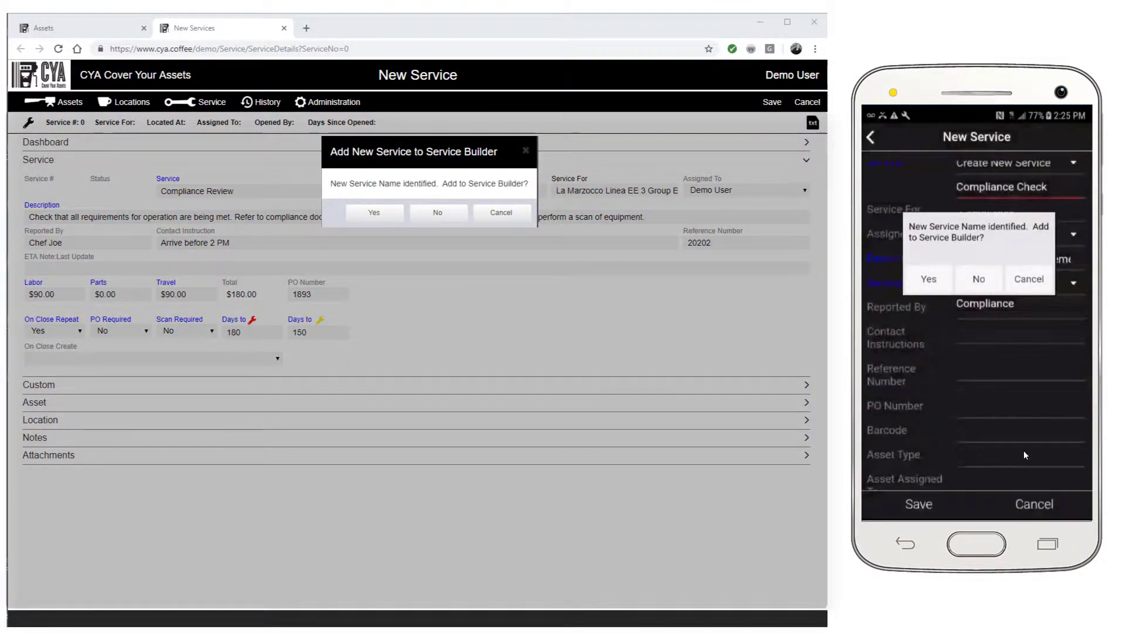
click(379, 212)
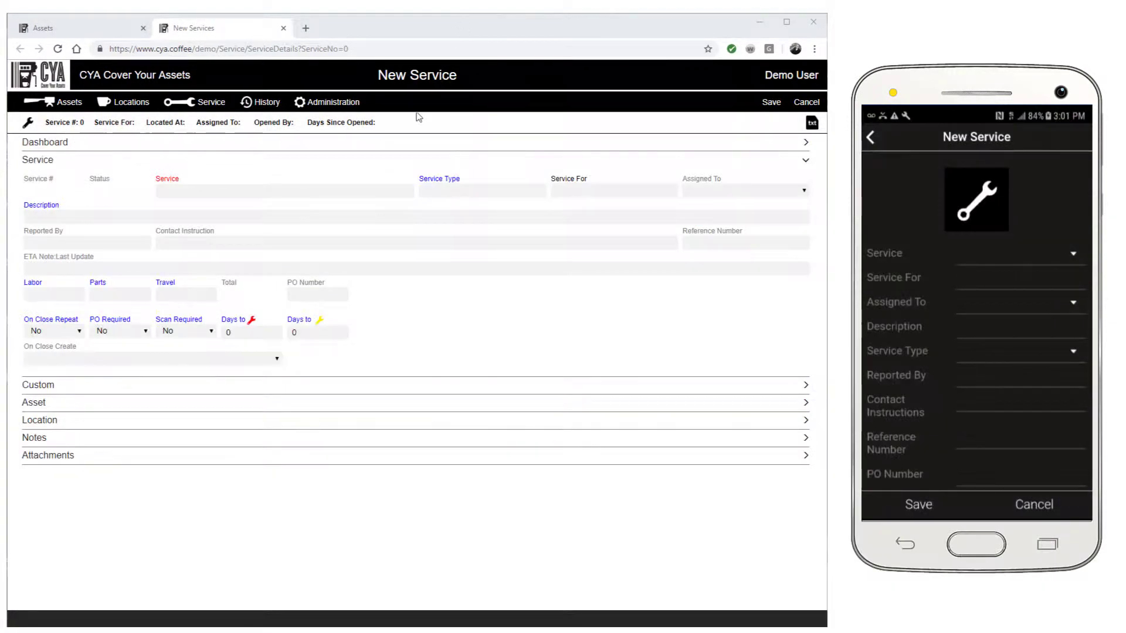
Choose Compliance Review for the blank new service and search its Service For assets for La Marzocco
click(347, 191)
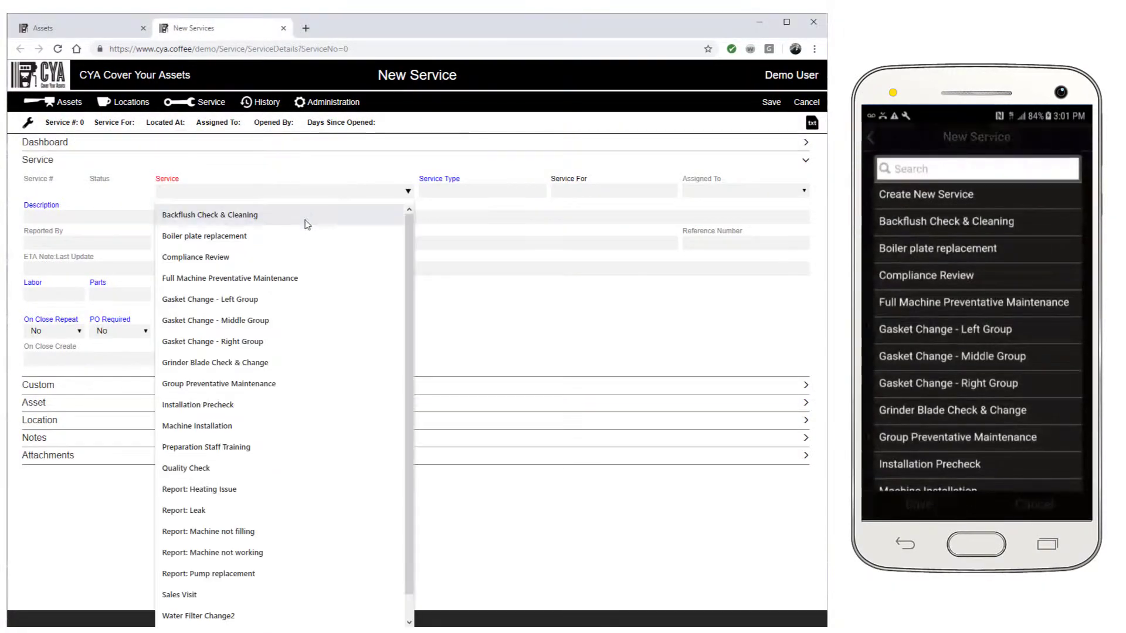
click(278, 258)
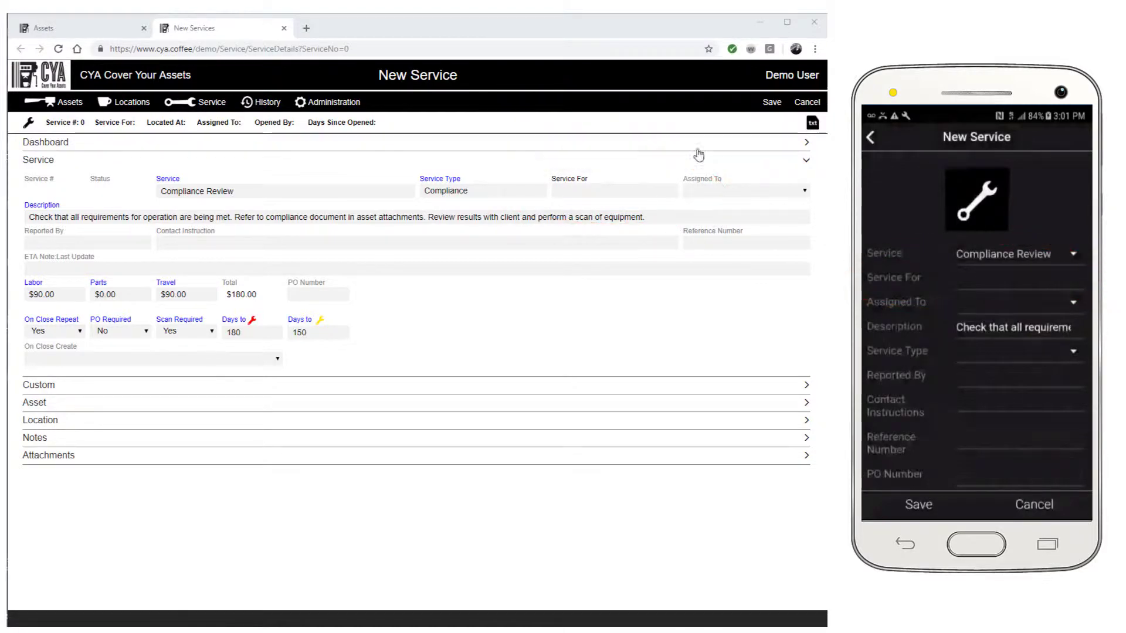
click(633, 192)
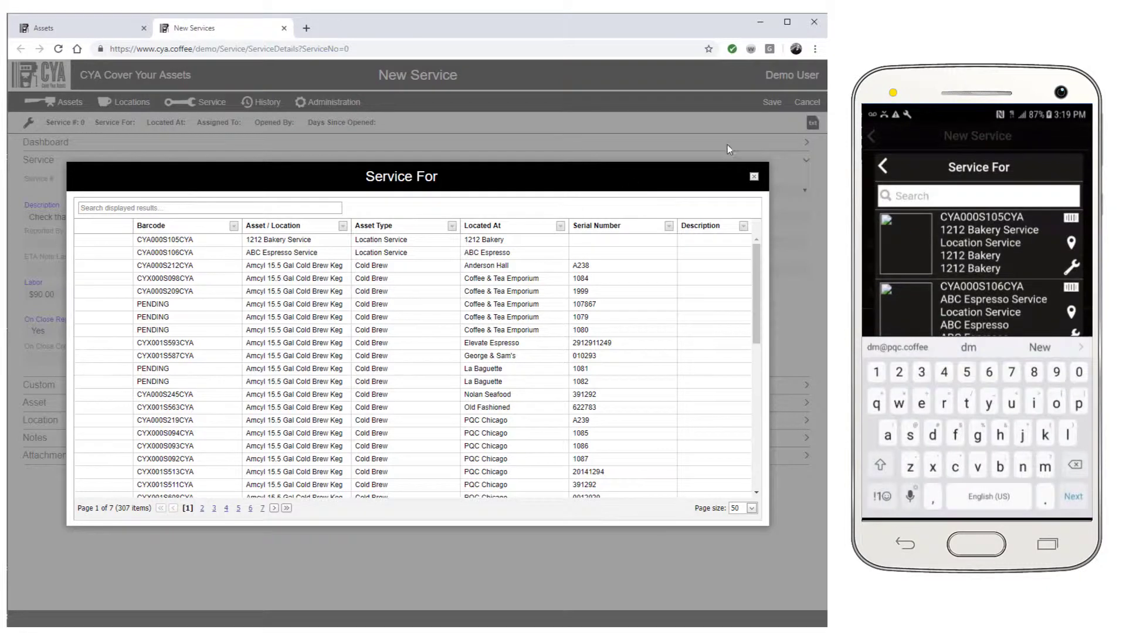
click(247, 205)
text(La Marzocco)
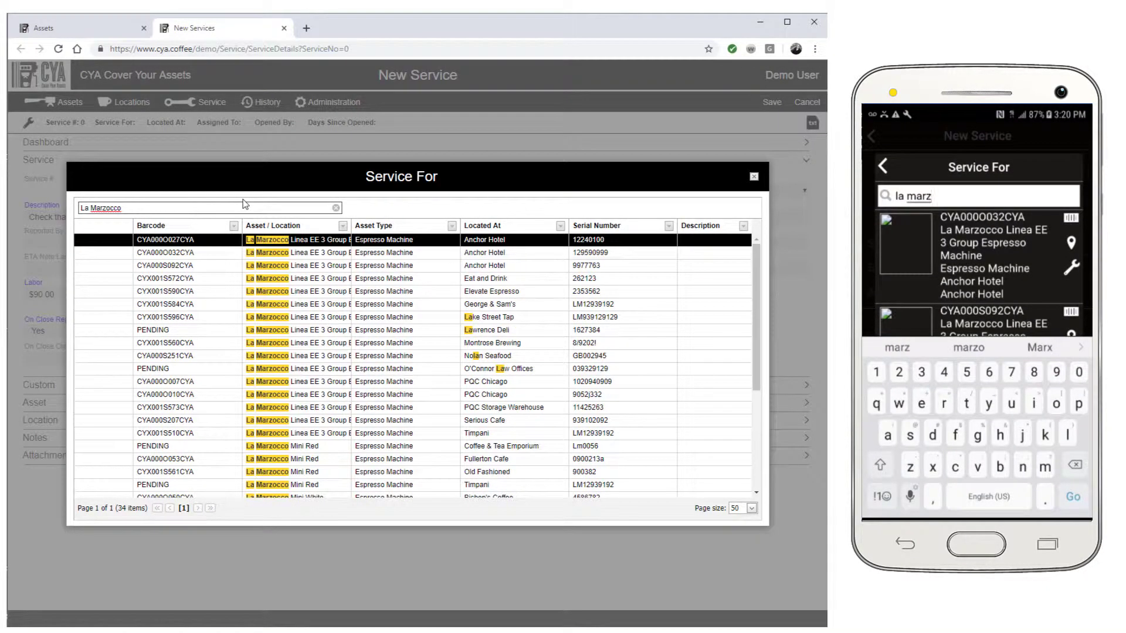
Search the assets for 1212 Bakery and choose the La Marzocco Strada 2 Group Espresso Machine with barcode CYA000O001CYA as Service For
triple_click(209, 208)
text(1212 Bakery)
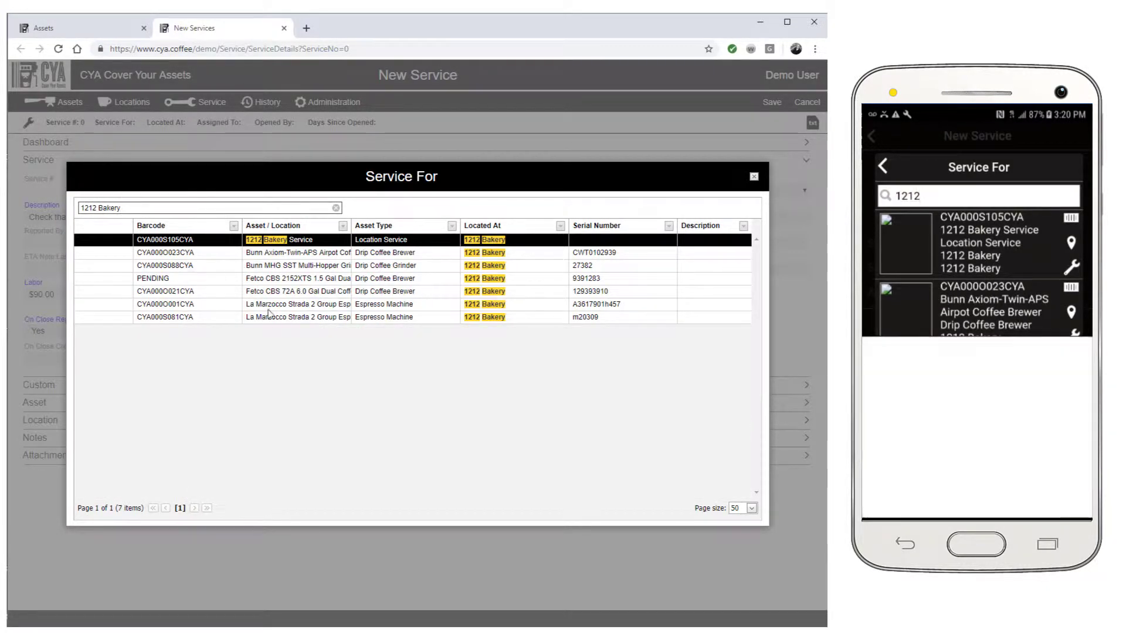
double_click(387, 304)
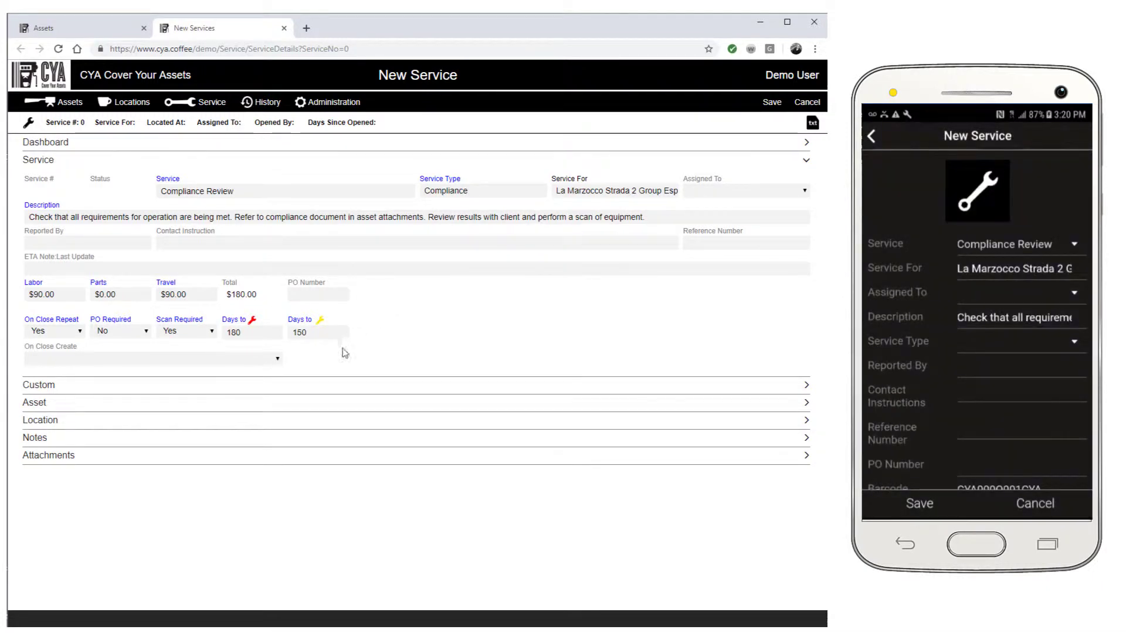
click(314, 402)
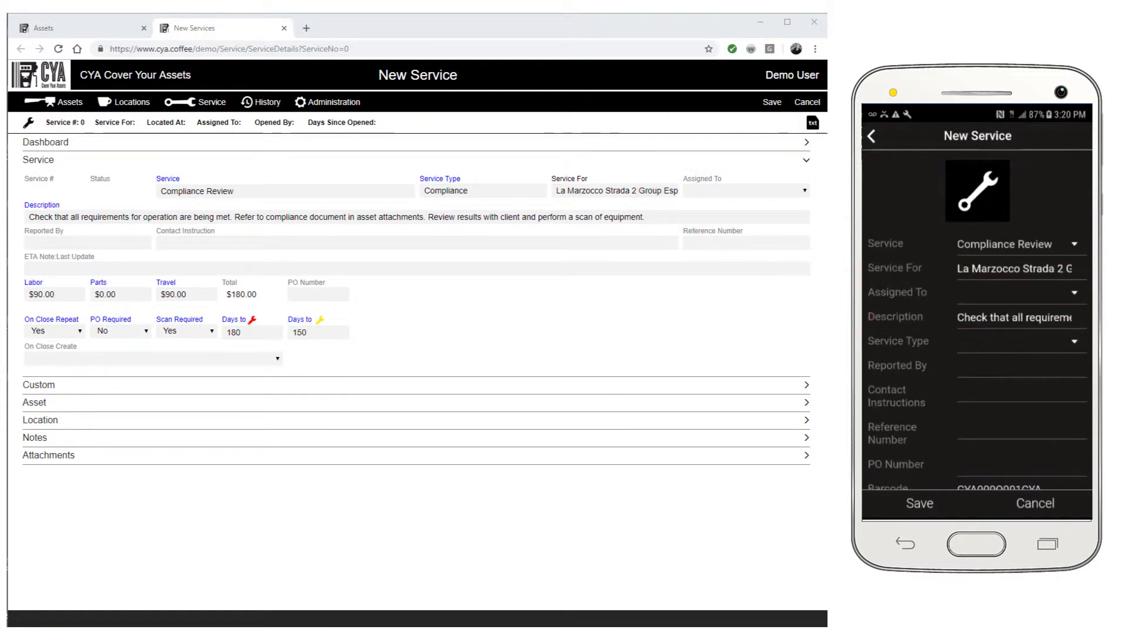
Assign the service to the first listed technician and append "Chef wants to join you on this review." to the description
click(738, 192)
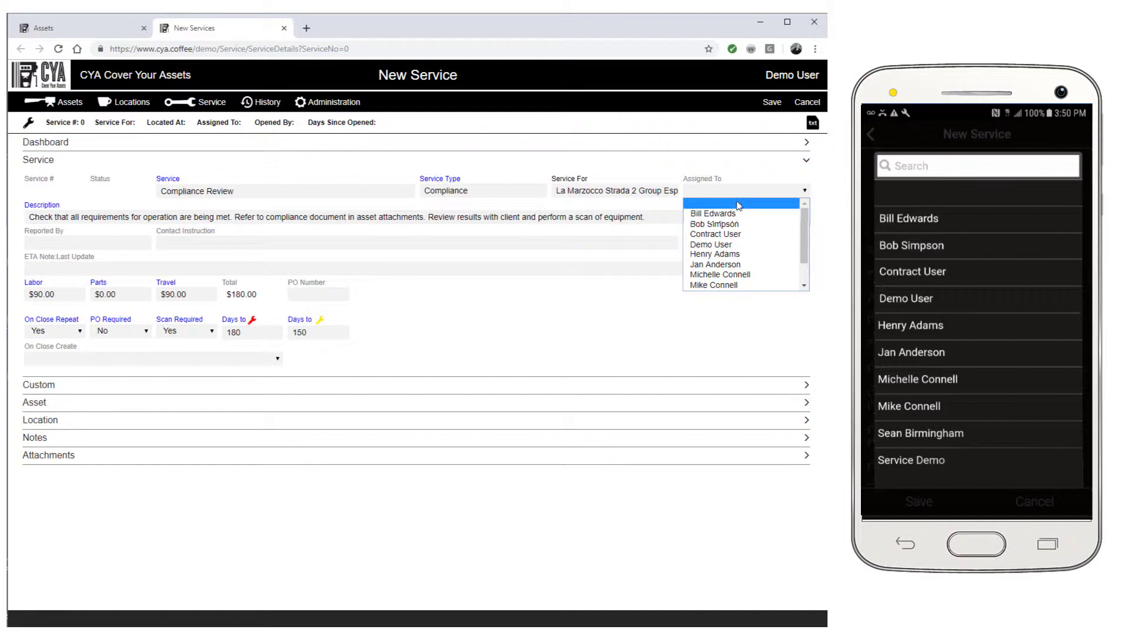
click(742, 214)
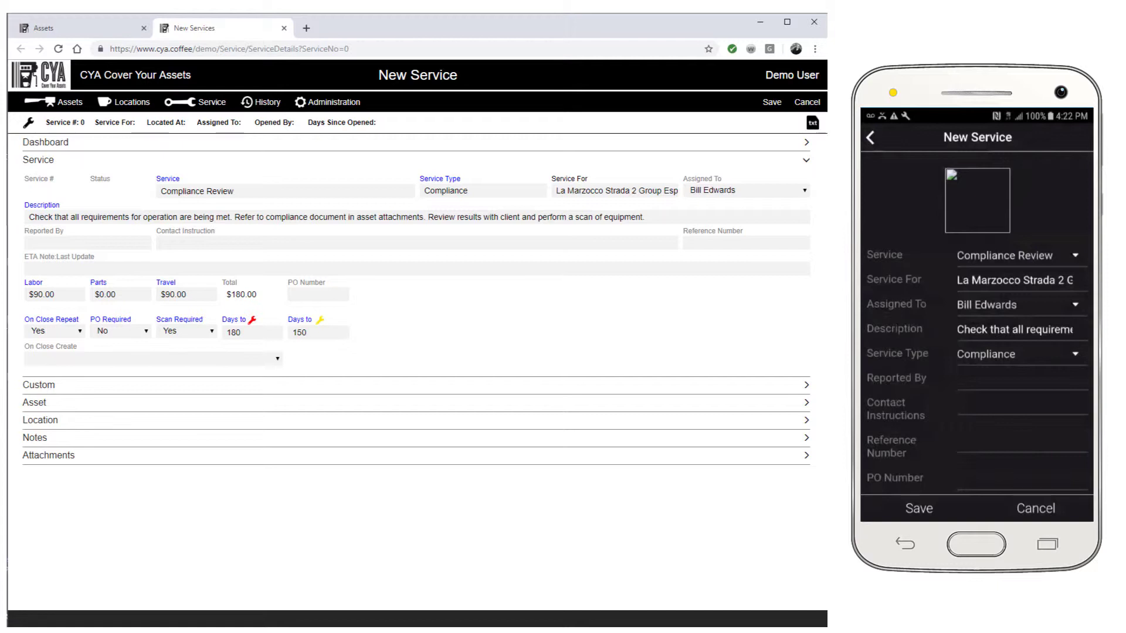
click(730, 218)
text(Chef want)
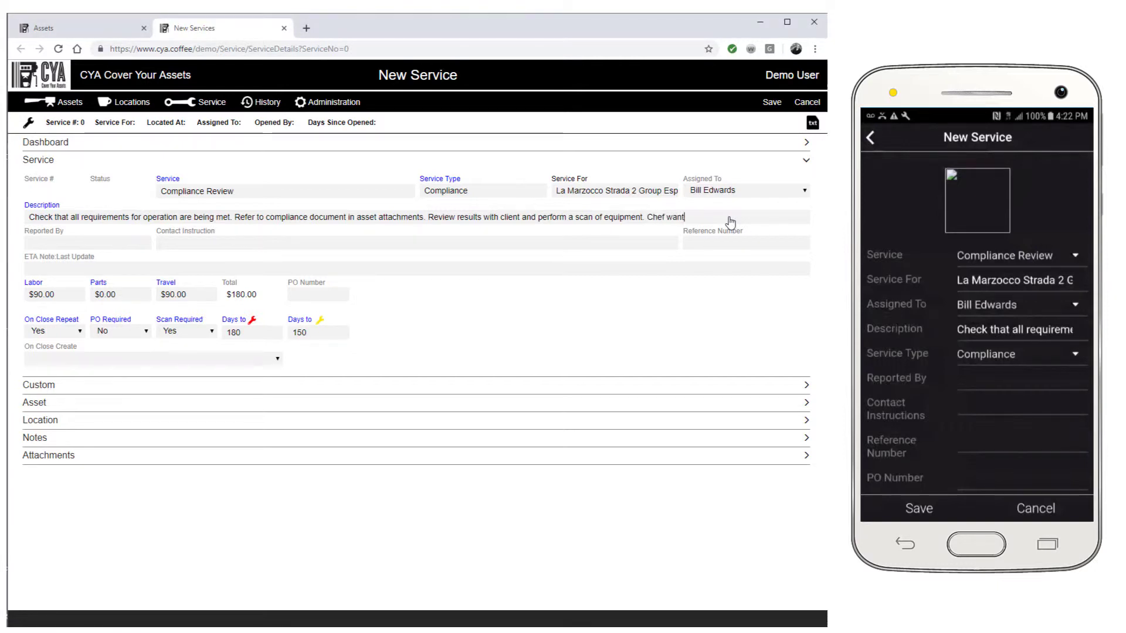
text(s to join you on this review.)
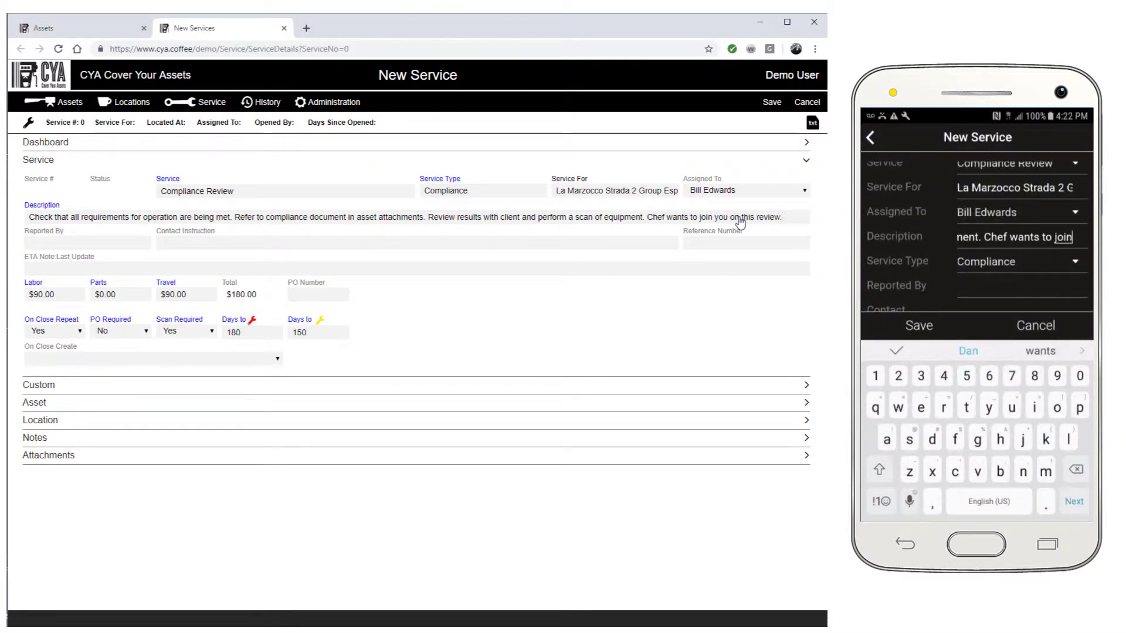
Set the service's labor and travel costs to 0 and On Close Repeat to No
click(56, 295)
text(0)
click(179, 295)
text(0)
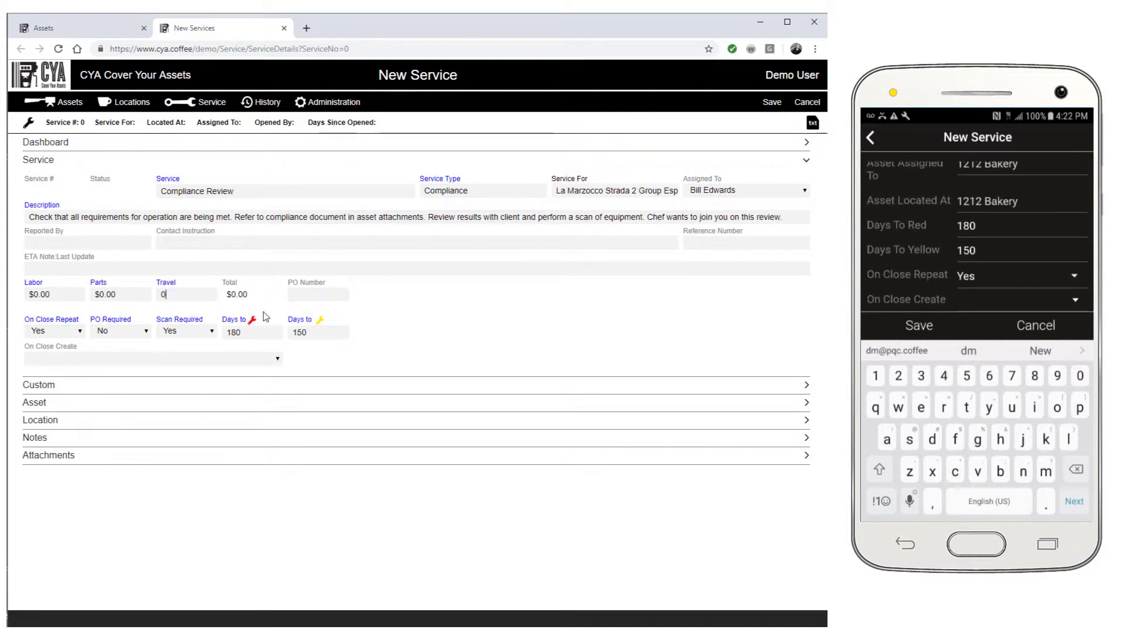
click(55, 331)
click(36, 354)
Enter the reporting chef's name, add the contact instruction "Please arrive before 4:00 PM", and save the service
click(88, 242)
text(Chef Laura)
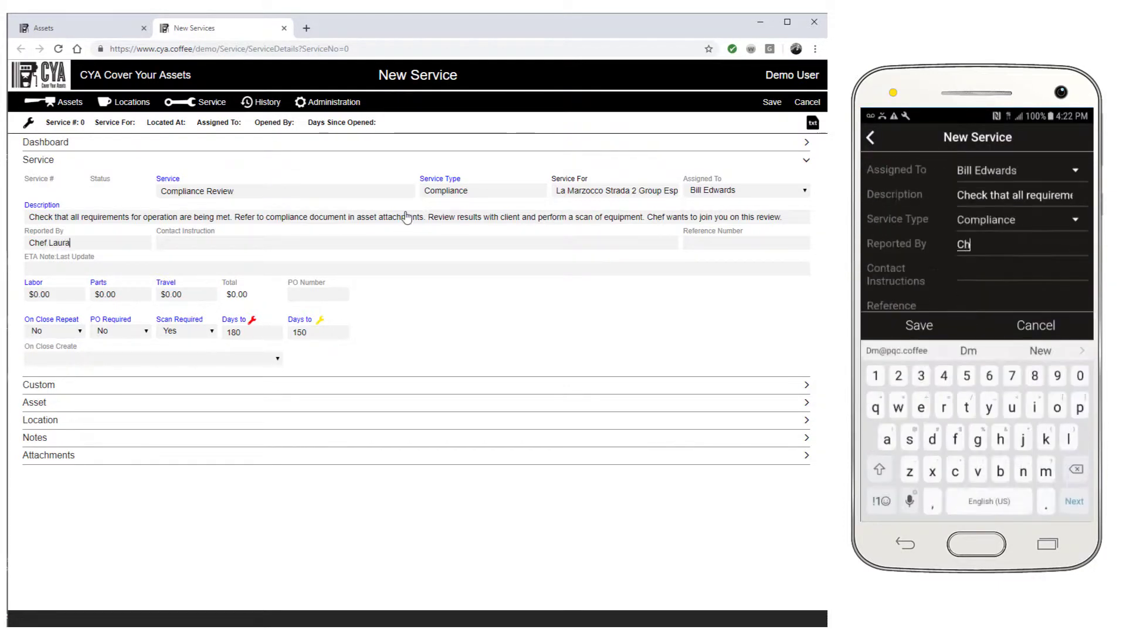
key(Tab)
text(Please)
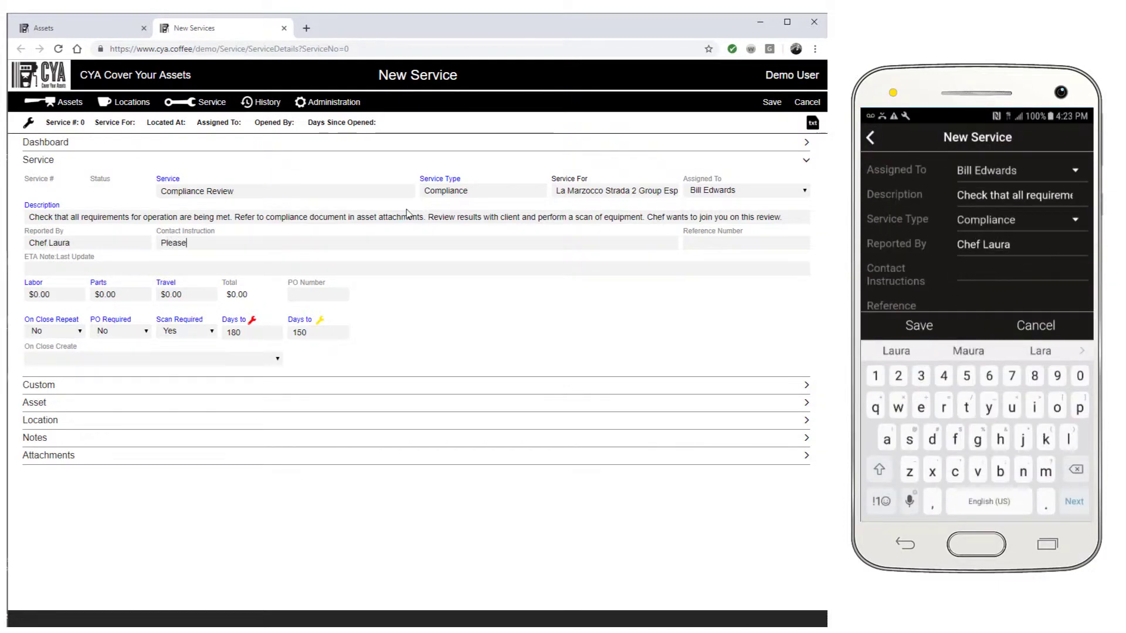
text( arrive before 4:00 PM)
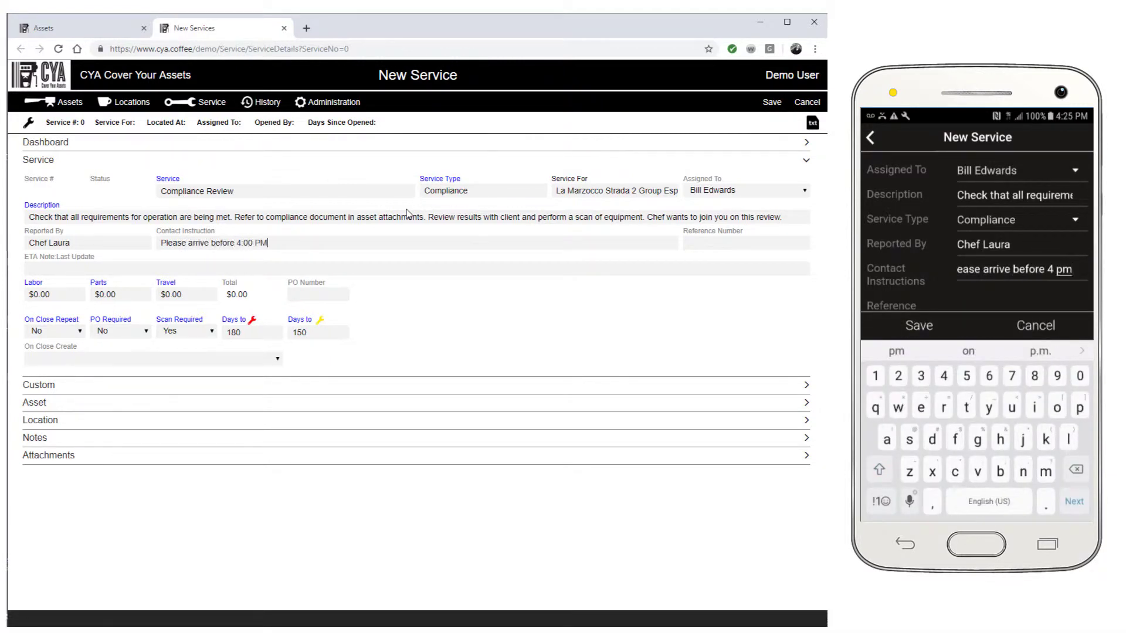
click(773, 105)
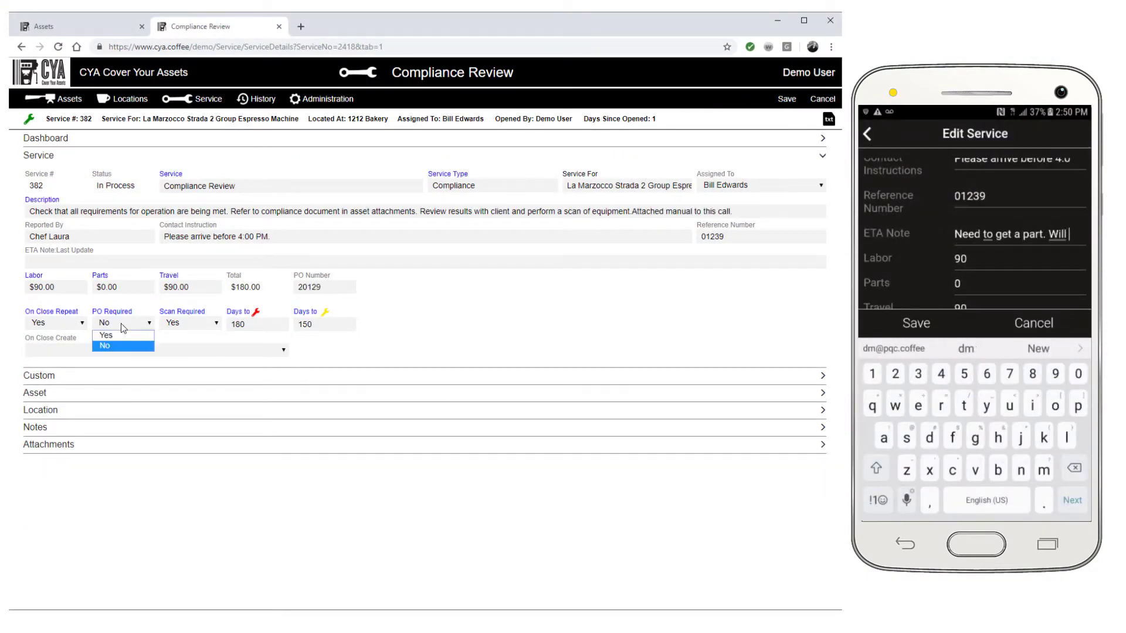
Set PO Required to Yes on the Compliance Review service and add the note "Make sure you check in with chef upon arrival."
click(106, 335)
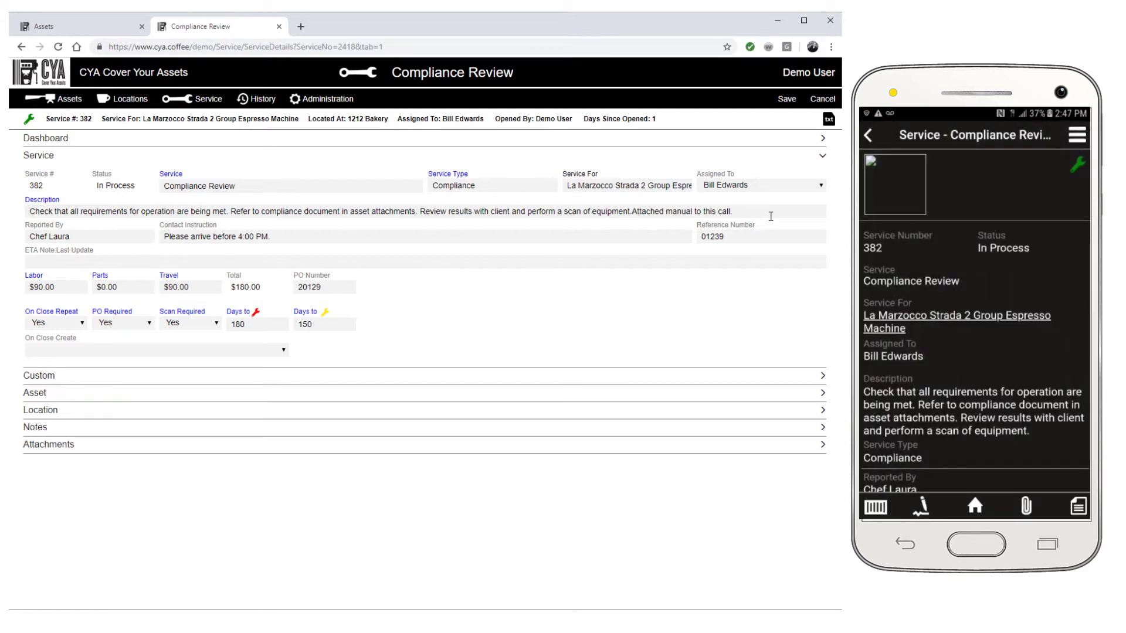
click(328, 428)
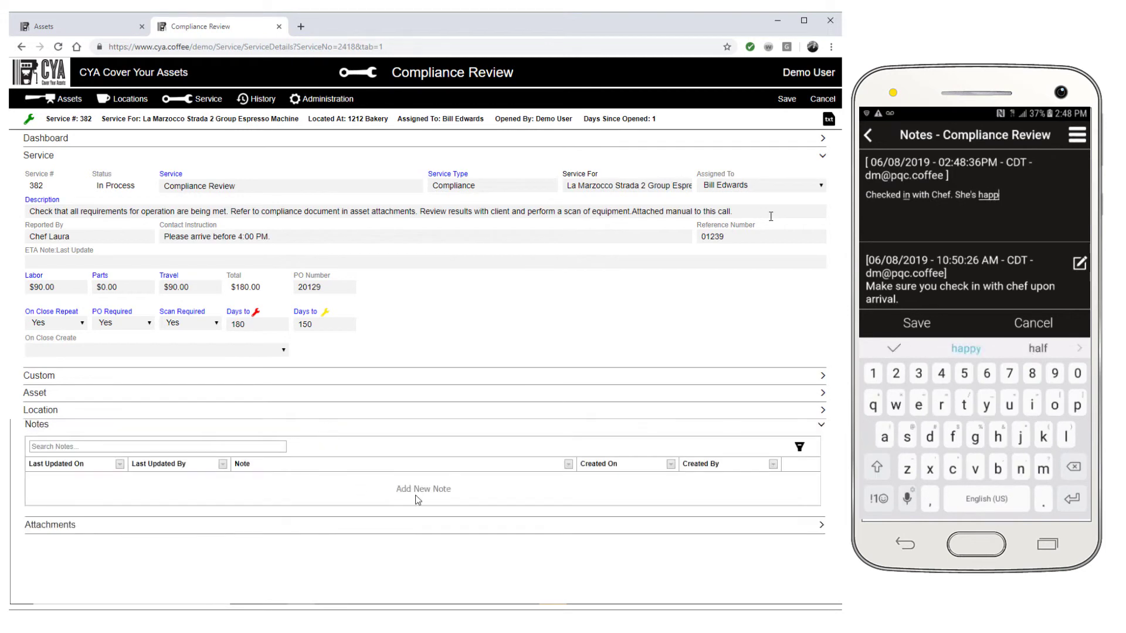
click(405, 495)
text(Make sure you check in with chef upon arrival.)
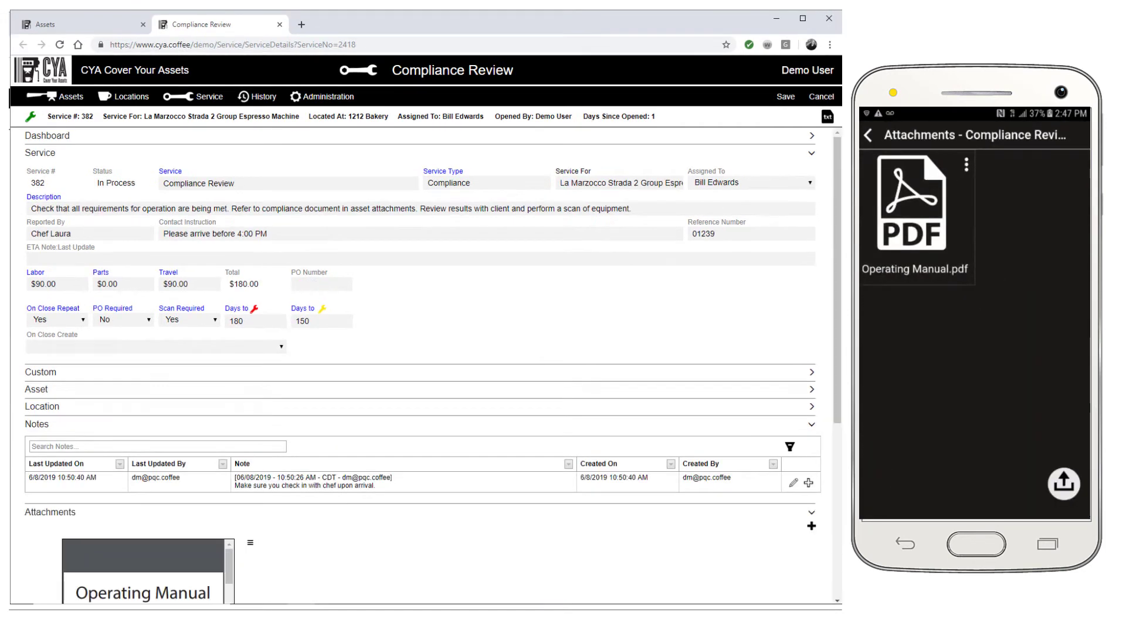